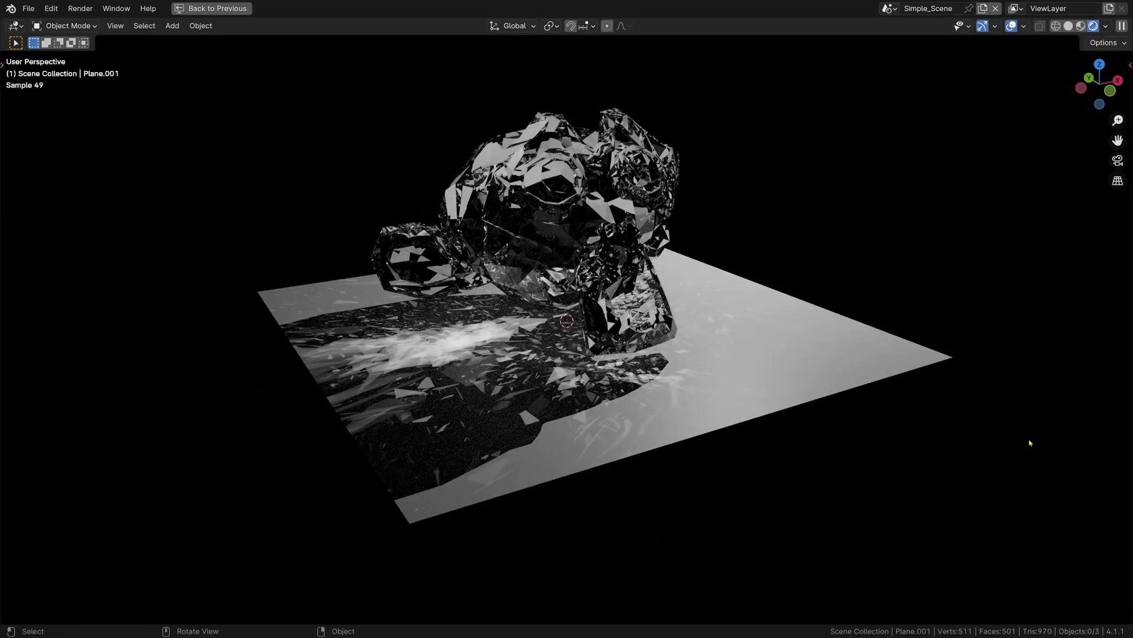
Orbit the view around the rendered glass Suzanne before returning to the Layout workspace
middle_click_drag(1027, 435, 628, 436)
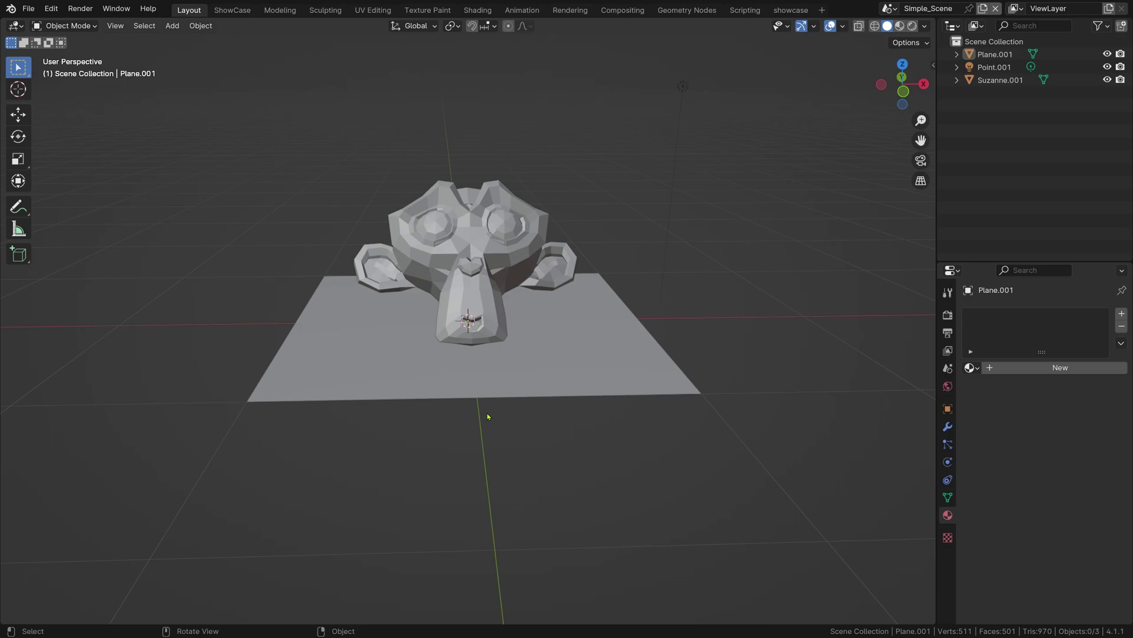
Show the sidebar's Caustics Baking tab with its empty sources, contributors, receivers and shadow-casters lists
key("n")
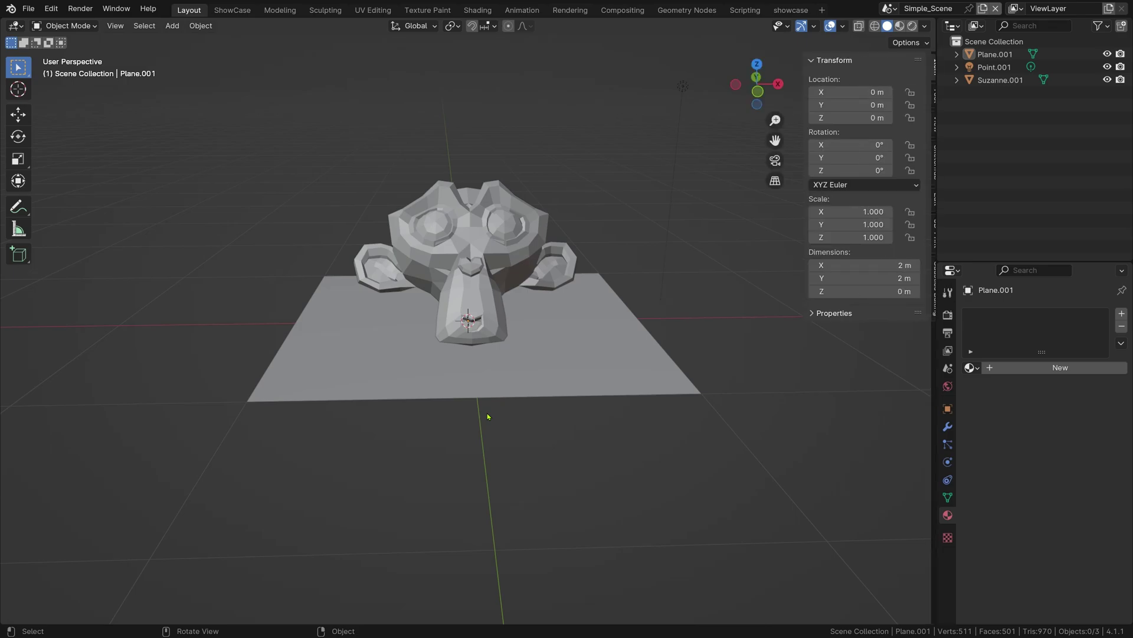
left_click(931, 284)
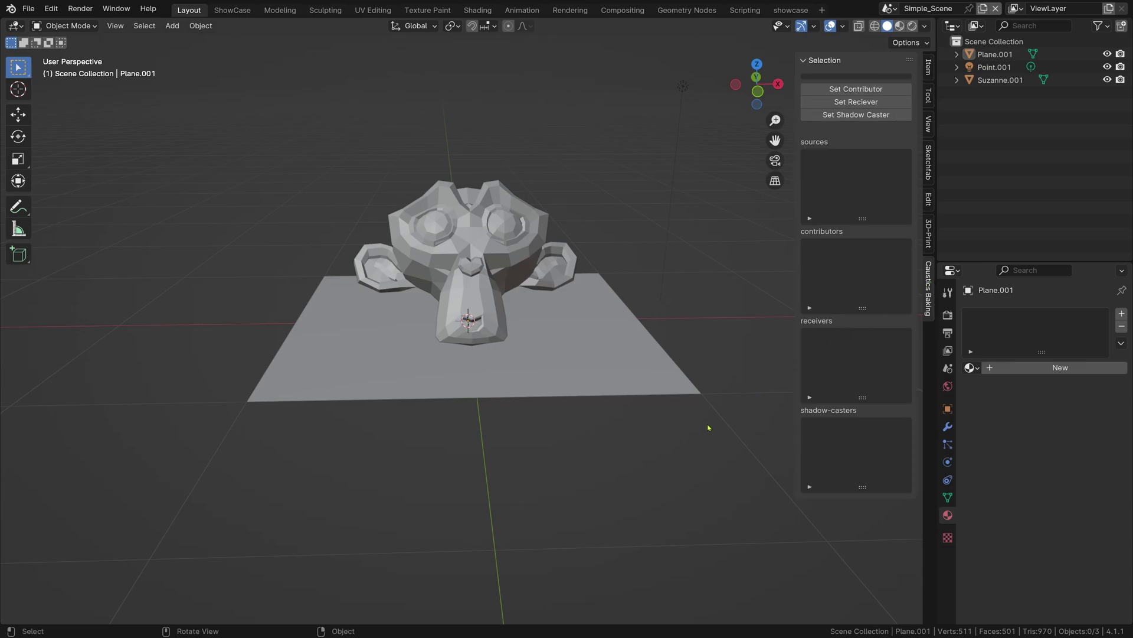
middle_click_drag(701, 433, 694, 441)
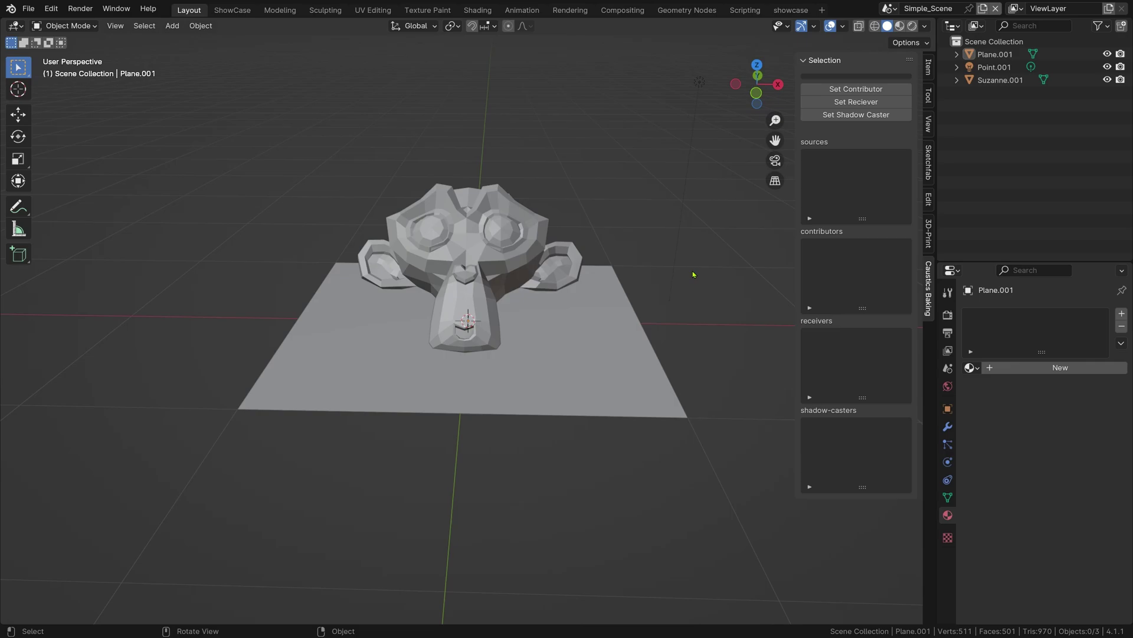
Register the point light Point.001 as the caustic source in the Caustics Baking panel
left_click(698, 83)
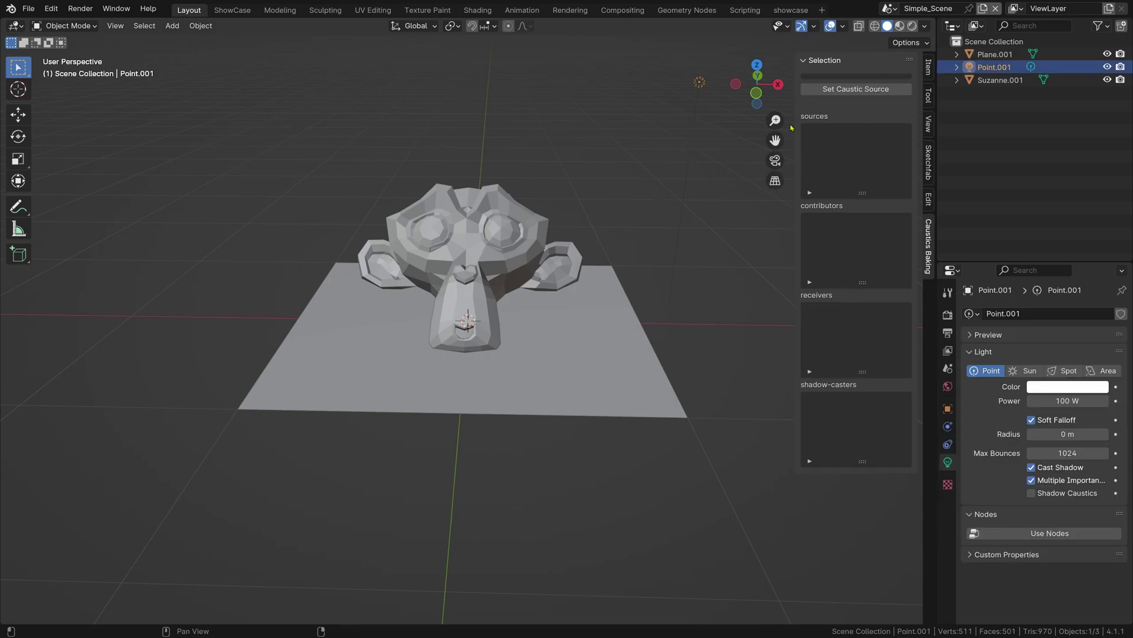
left_click(539, 229)
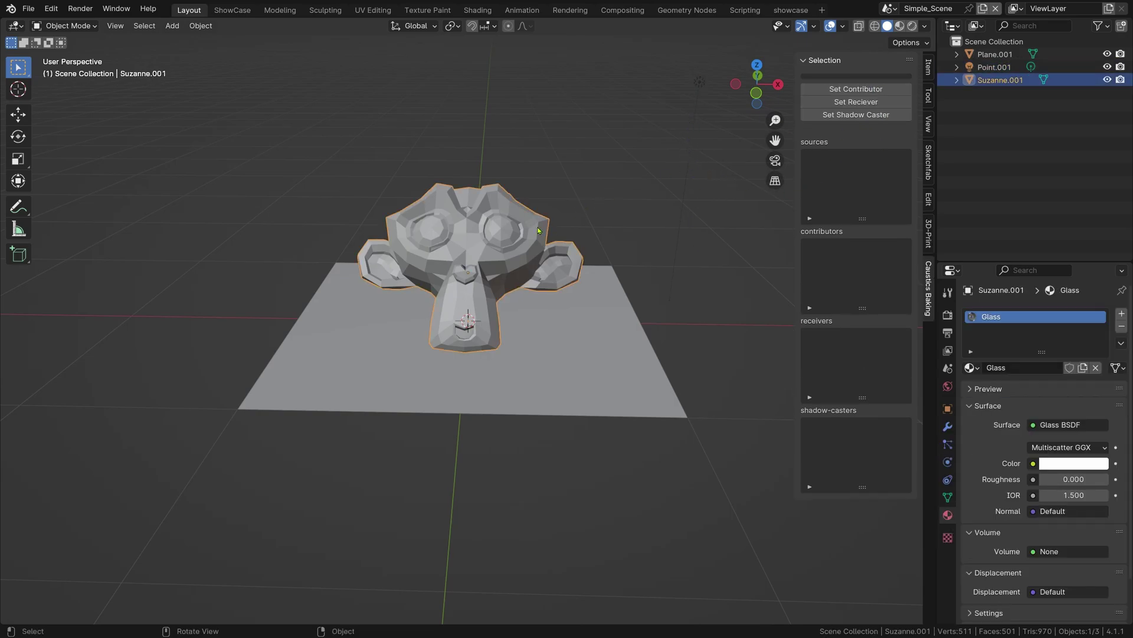
left_click(701, 82)
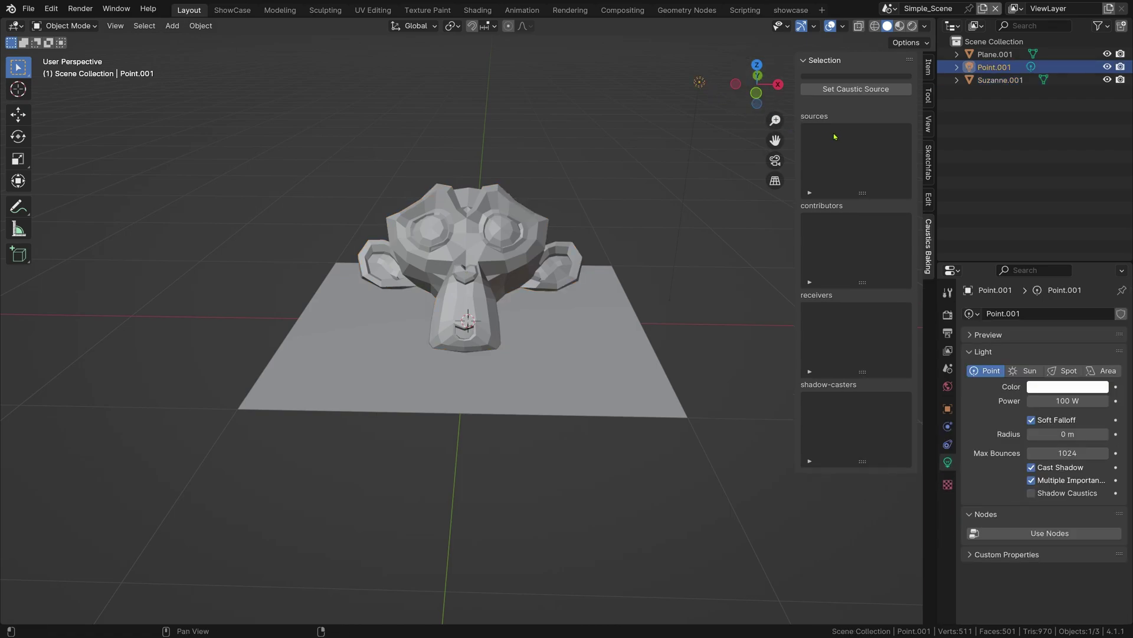
left_click(875, 90)
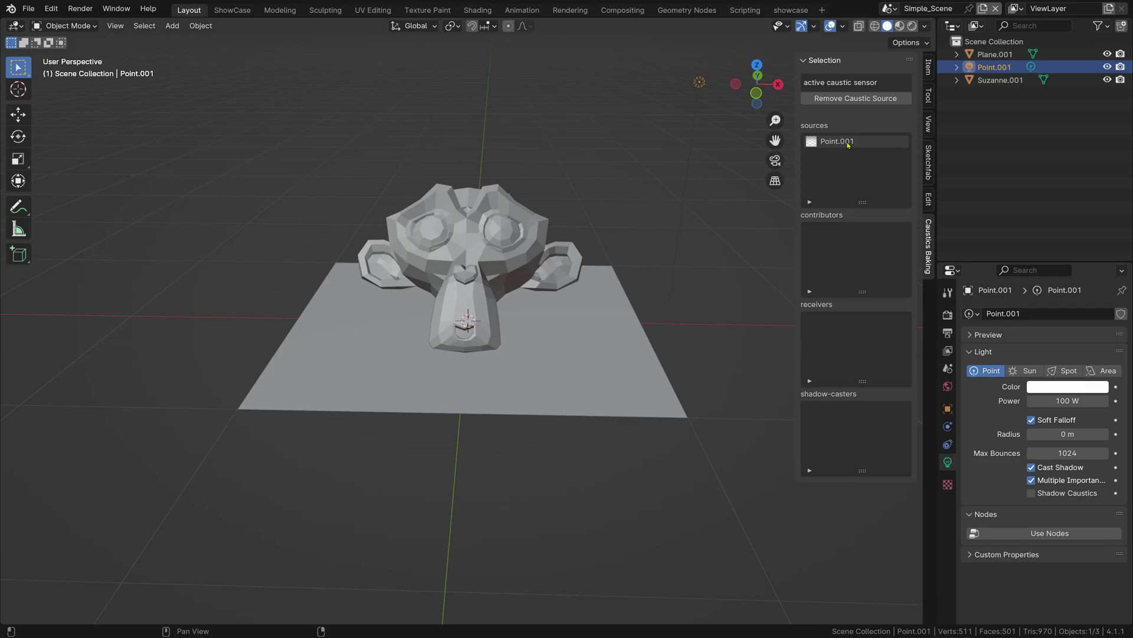
left_click(582, 353)
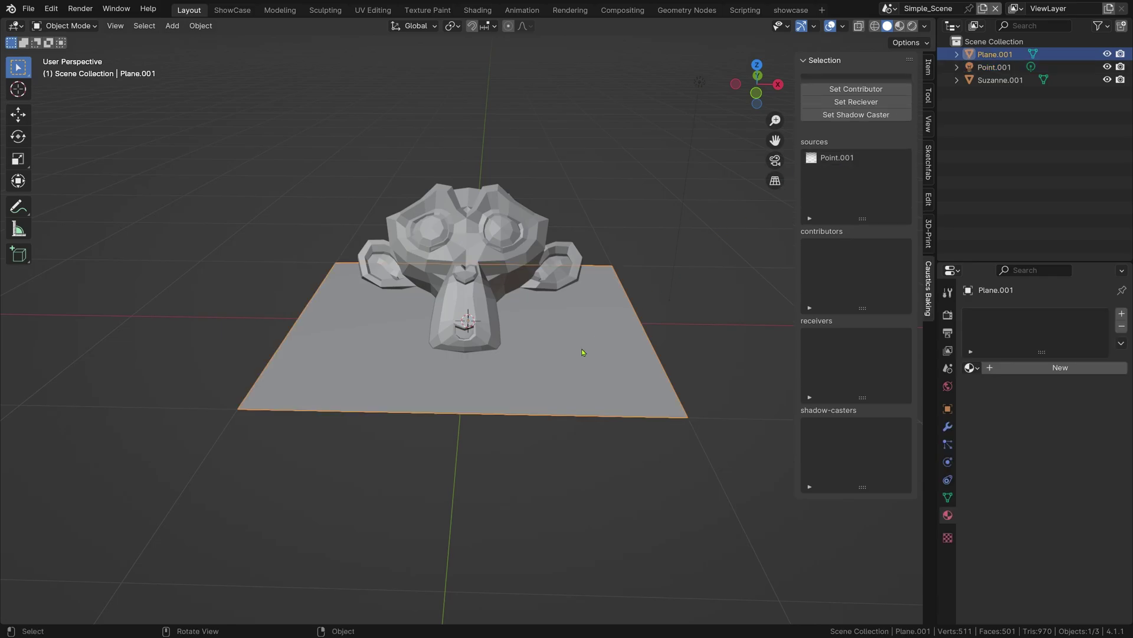
left_click(842, 160)
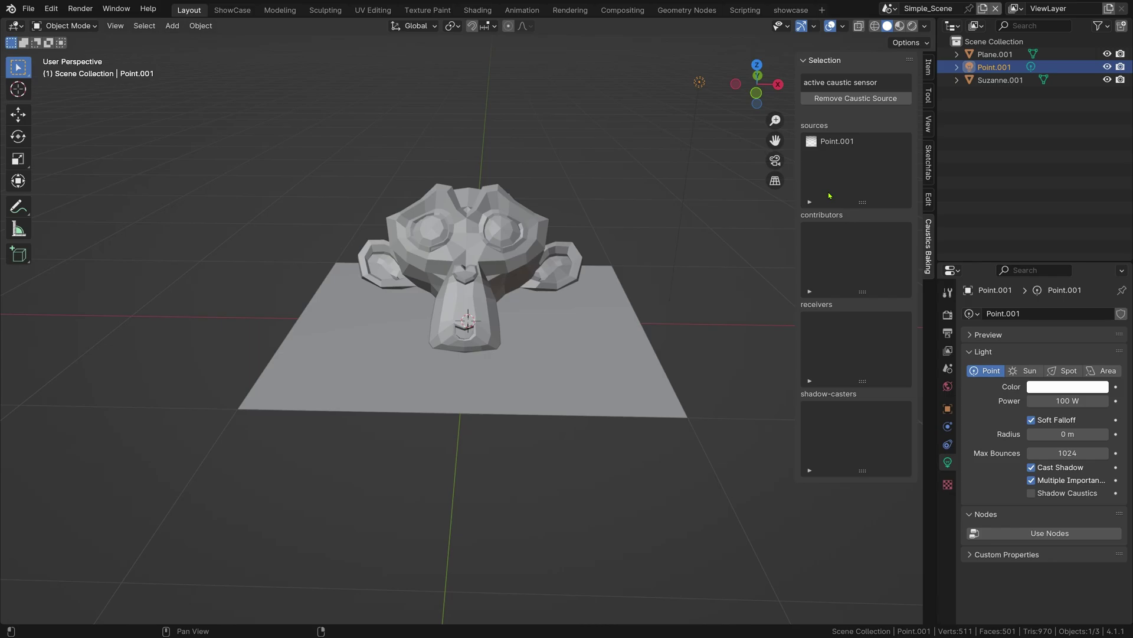
Mark the glass Suzanne.001 as a caustic contributor, then select Plane.001
left_click(489, 251)
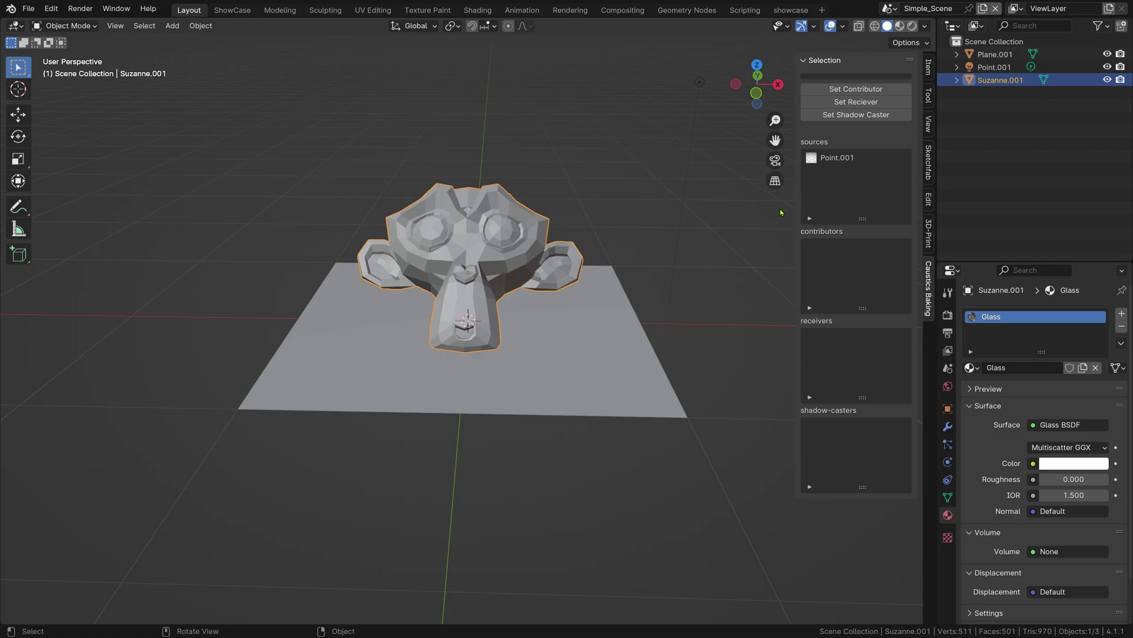
left_click(877, 89)
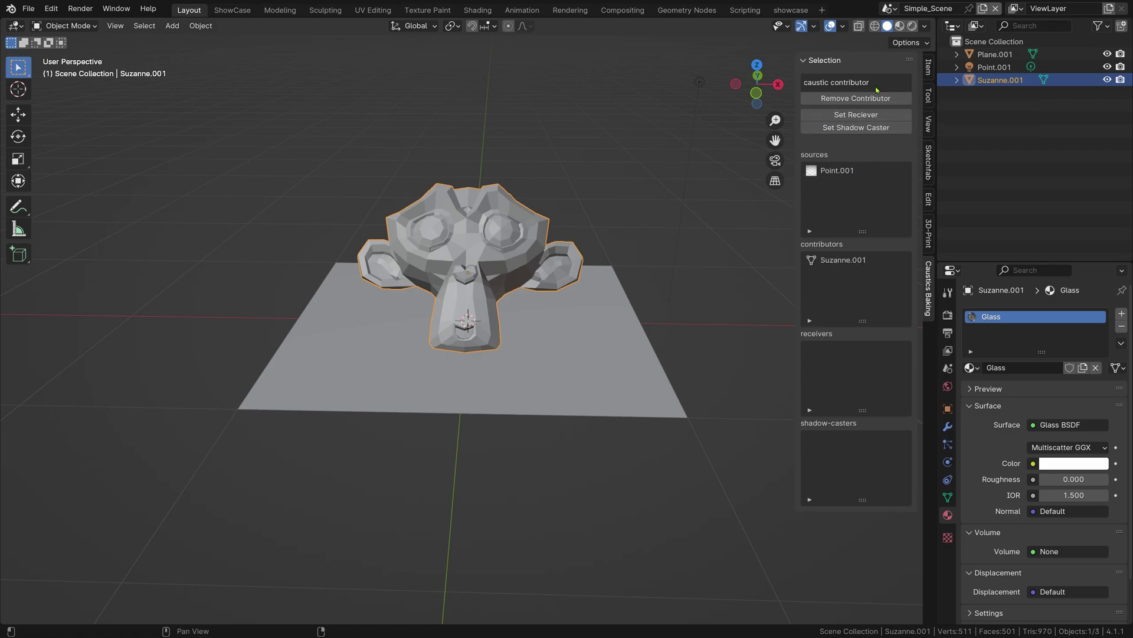
left_click(590, 345)
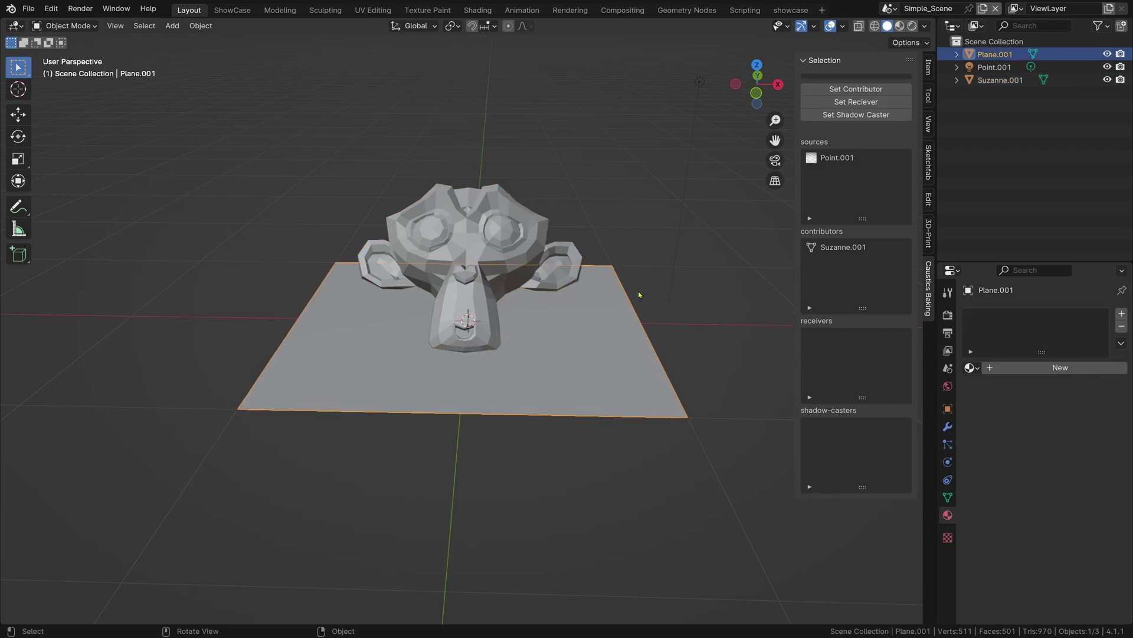
Make Plane.001 the caustic receiver and give it a new Principled BSDF material named Material
left_click(881, 106)
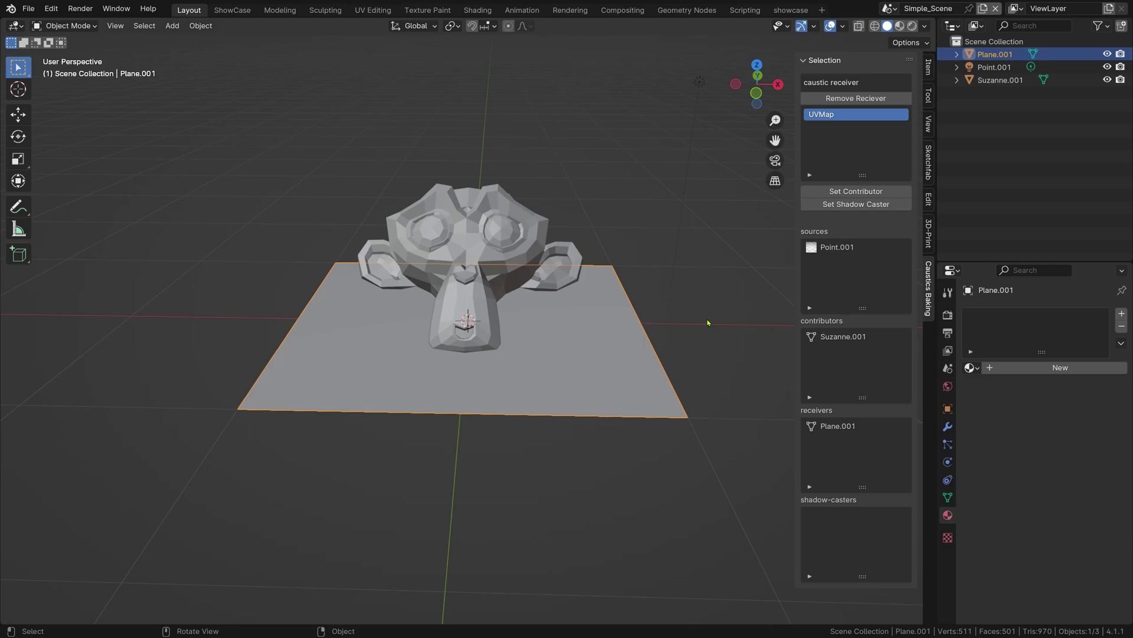
left_click(1063, 367)
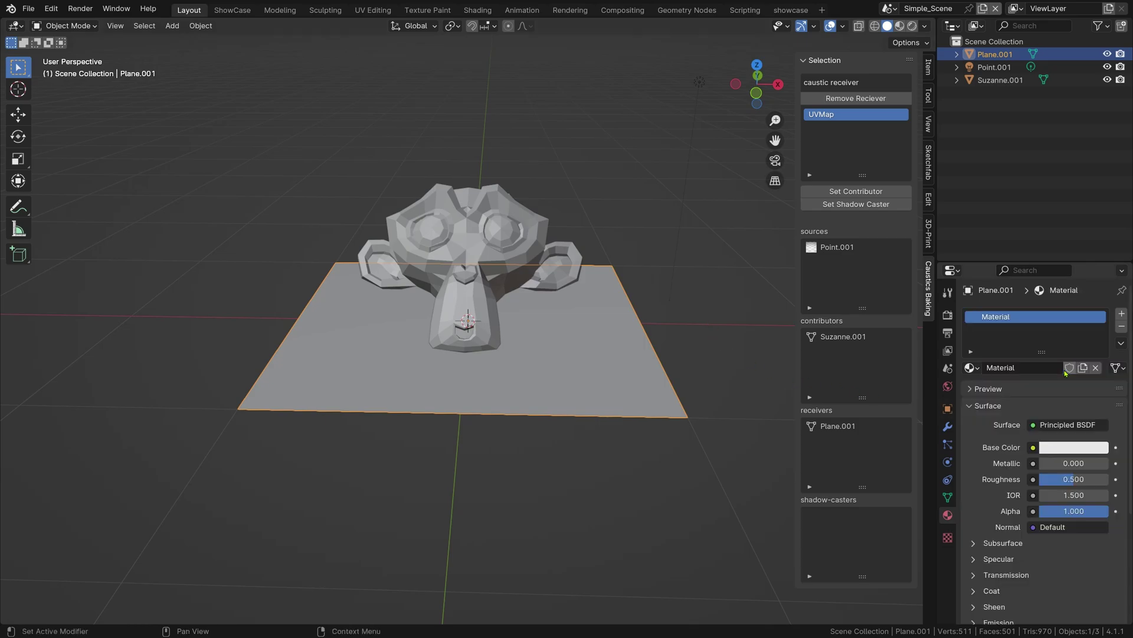
left_click(499, 259)
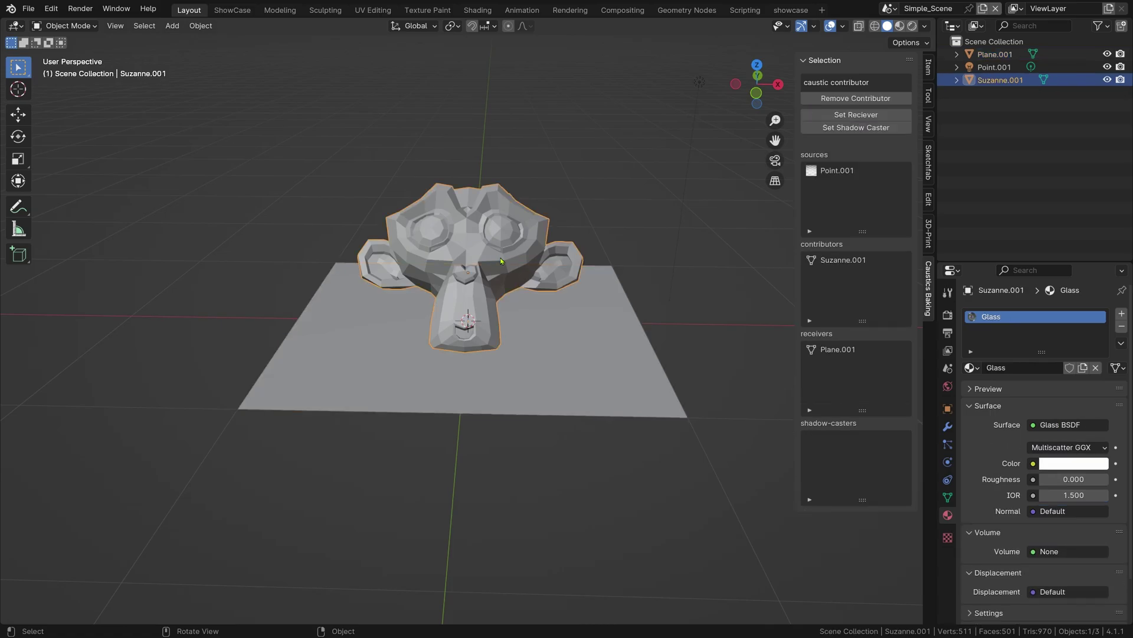
left_click(585, 369)
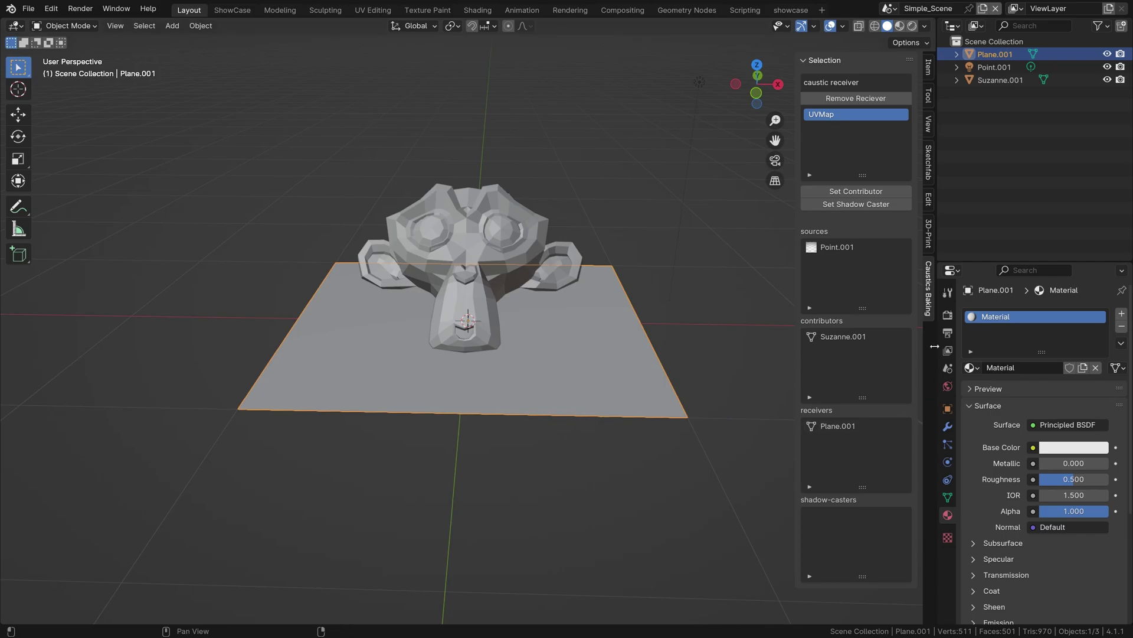
Set the Caustics Baking Sample Resolution Multiplier to 4 in Render Properties
left_click(948, 316)
scroll(986, 372, "down", 15)
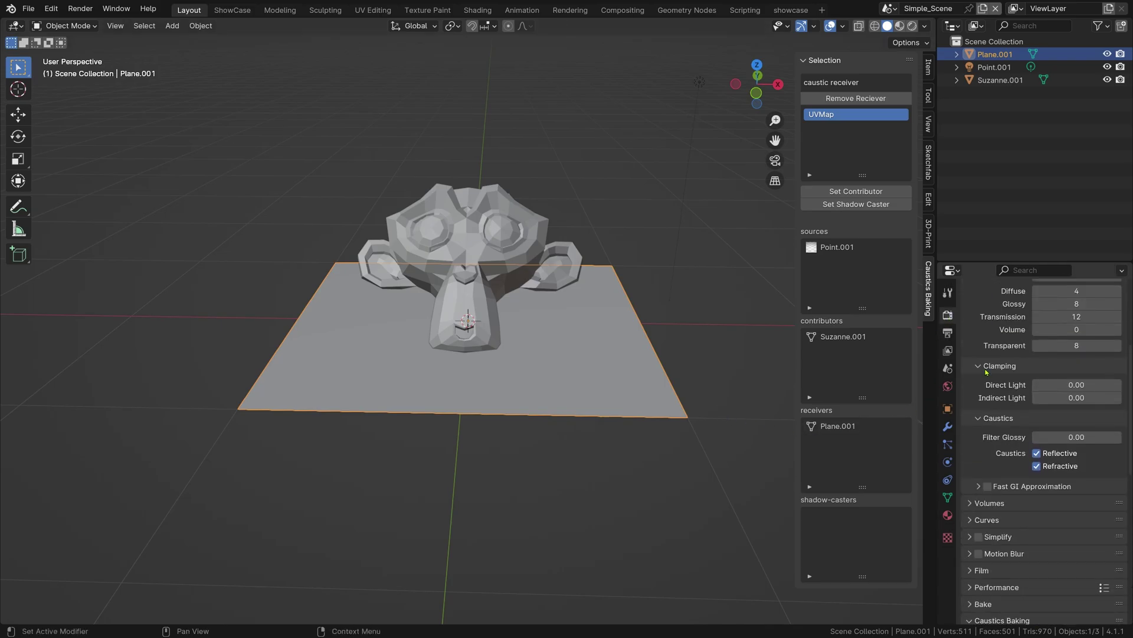
scroll(986, 372, "down", 8)
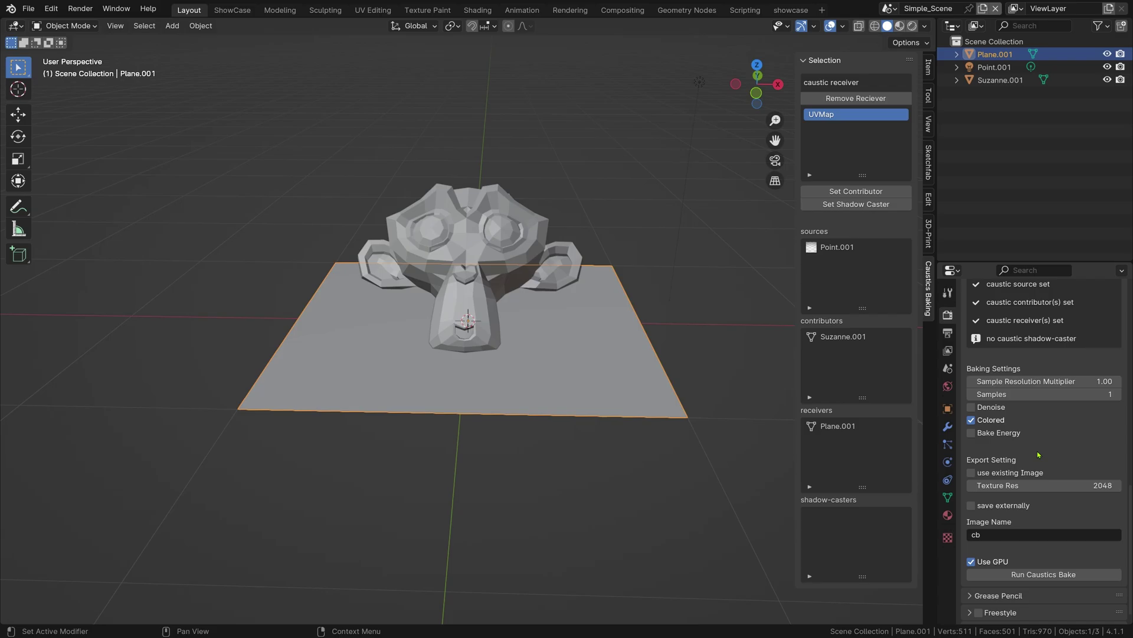
left_click(1062, 383)
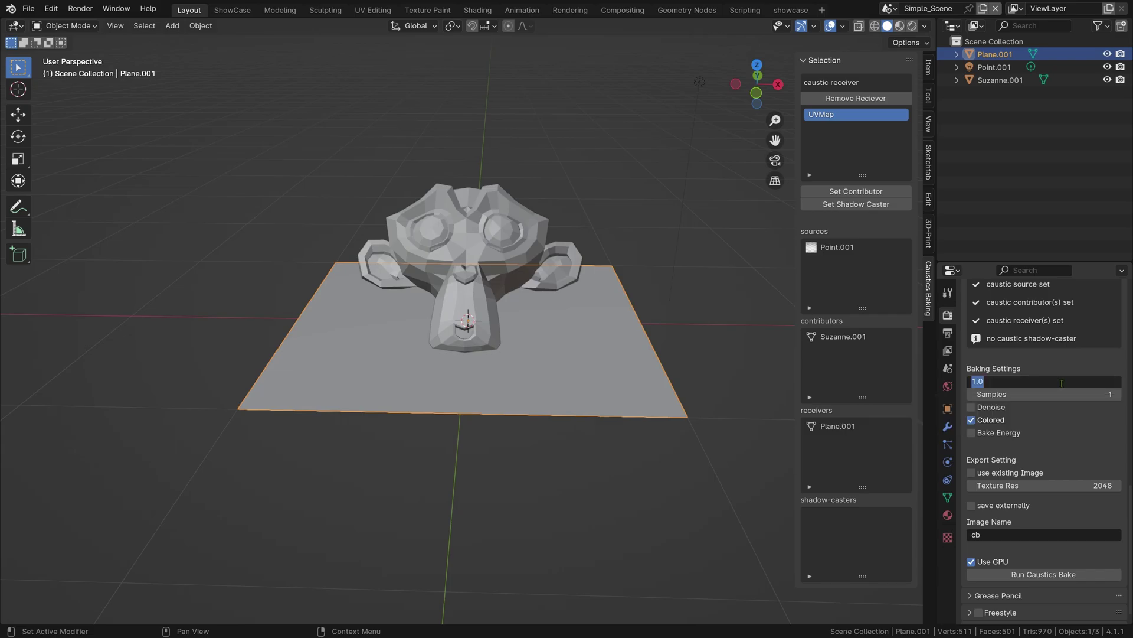
type("4")
key("Return")
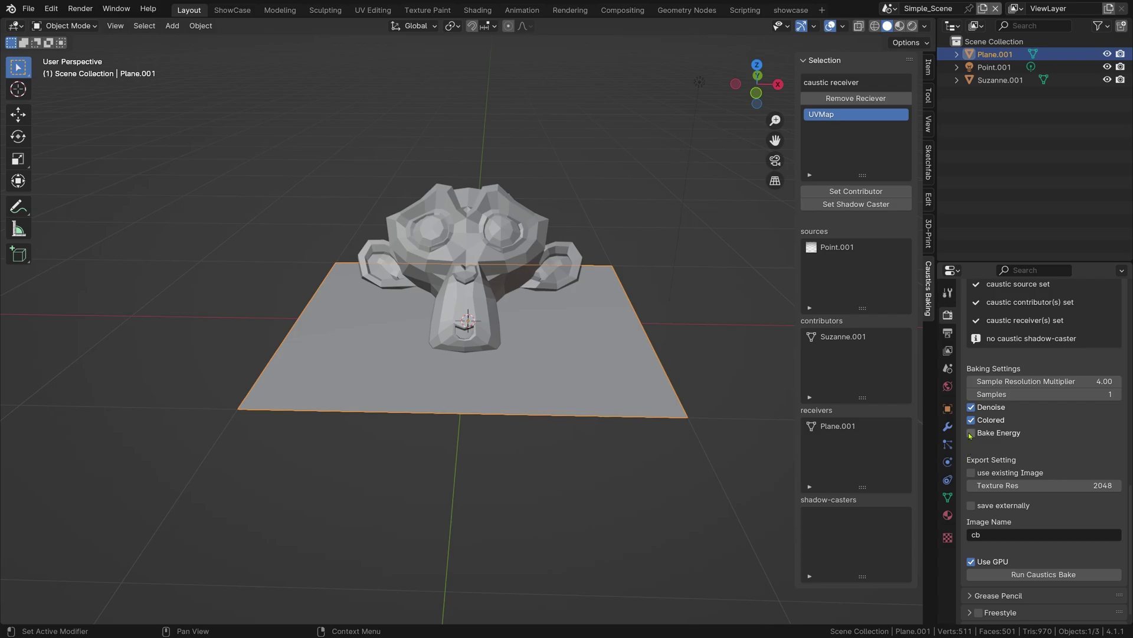
Switch off the Colored option in the caustics bake settings
left_click(971, 423)
key("ctrl+v")
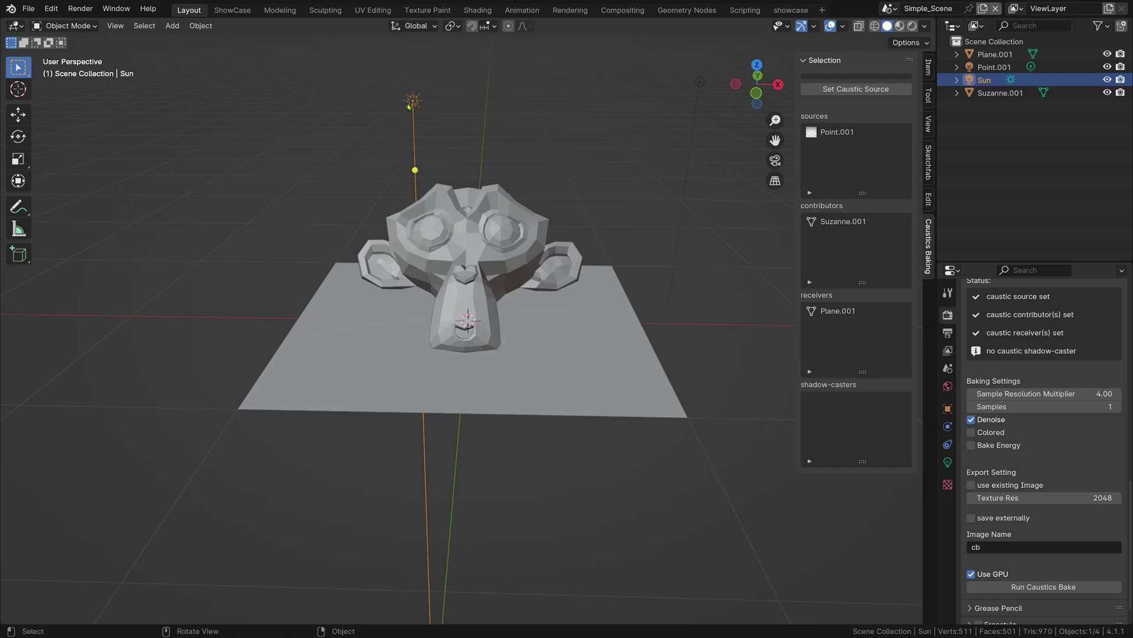
left_click(860, 89)
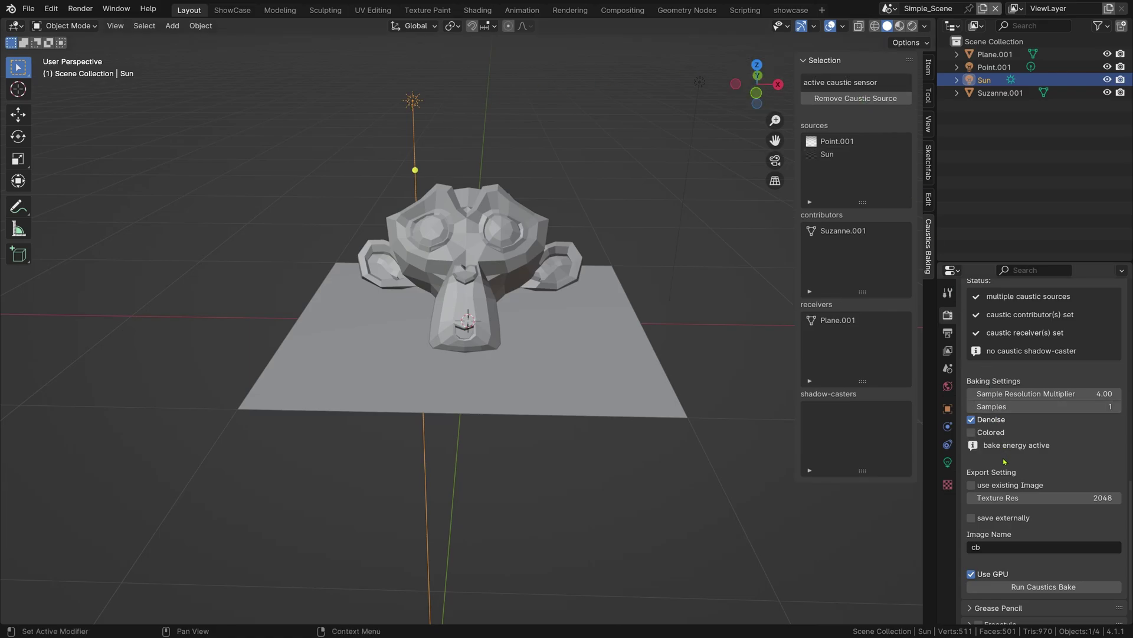
key("ctrl+z")
key("ctrl+z")
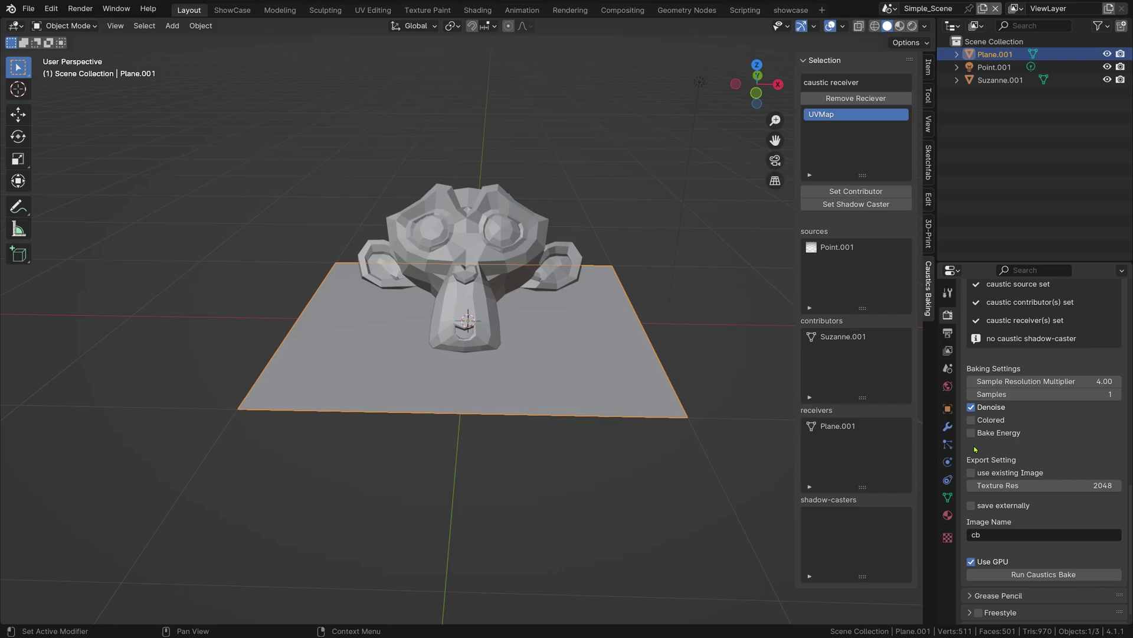
Leave existing-image baking and external saving off, keeping Image Name cb and Texture Res 2048
left_click(971, 472)
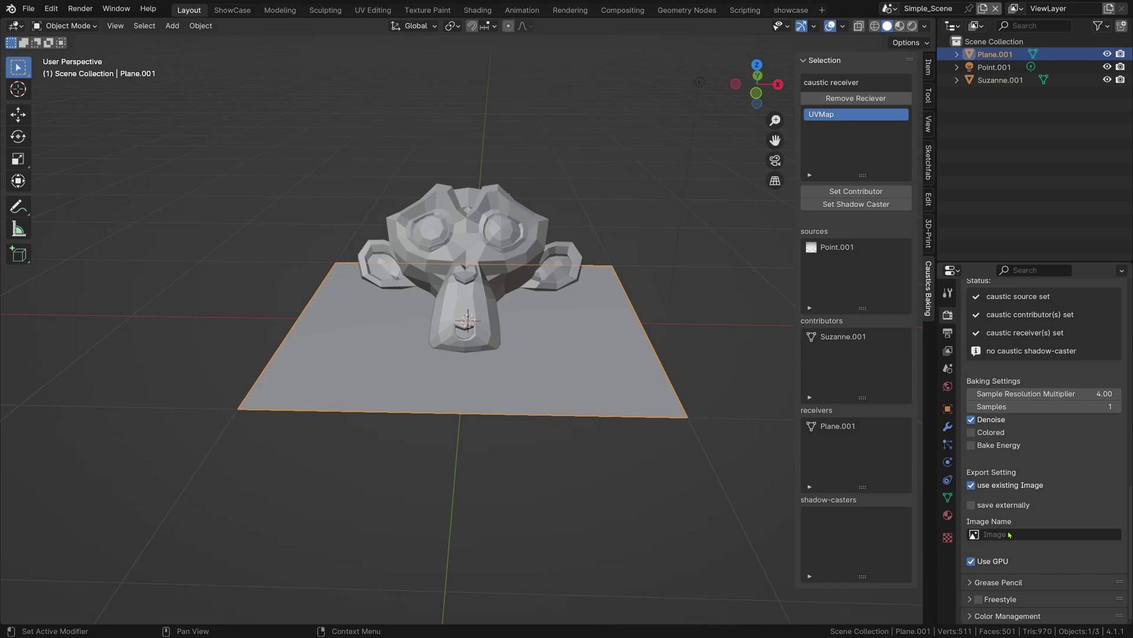
left_click(1009, 535)
left_click(972, 486)
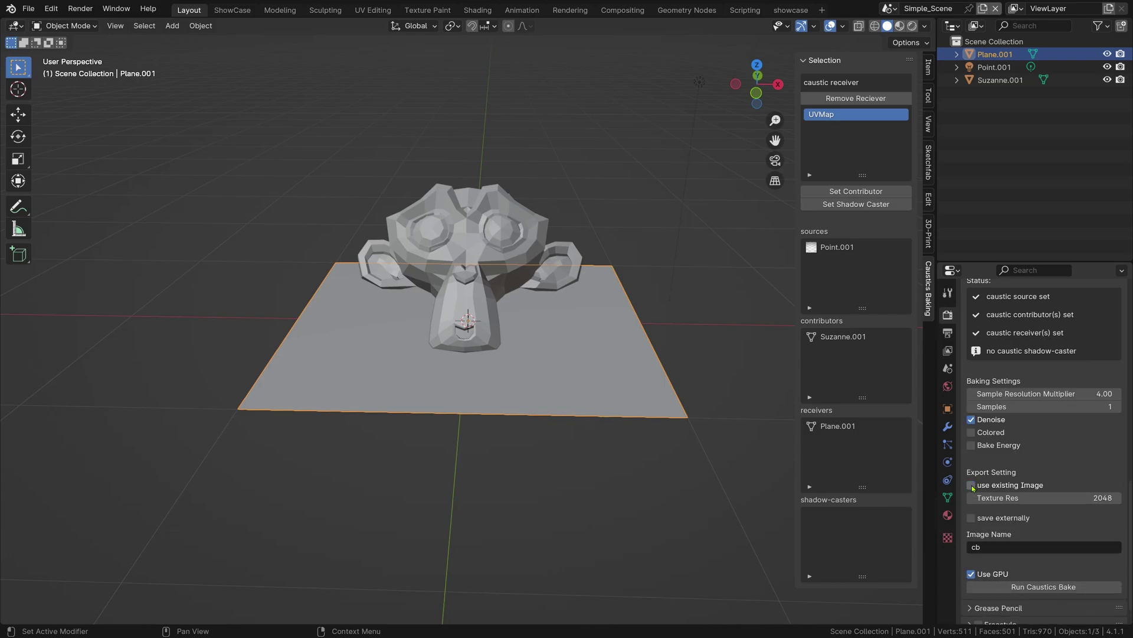
left_click(1000, 519)
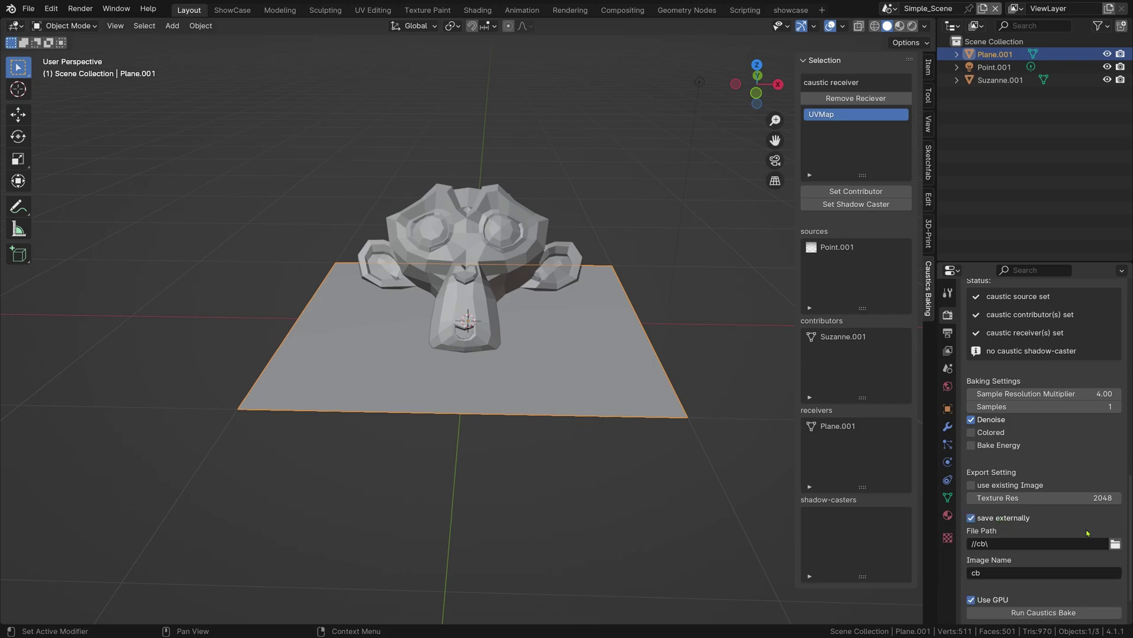
left_click(1114, 544)
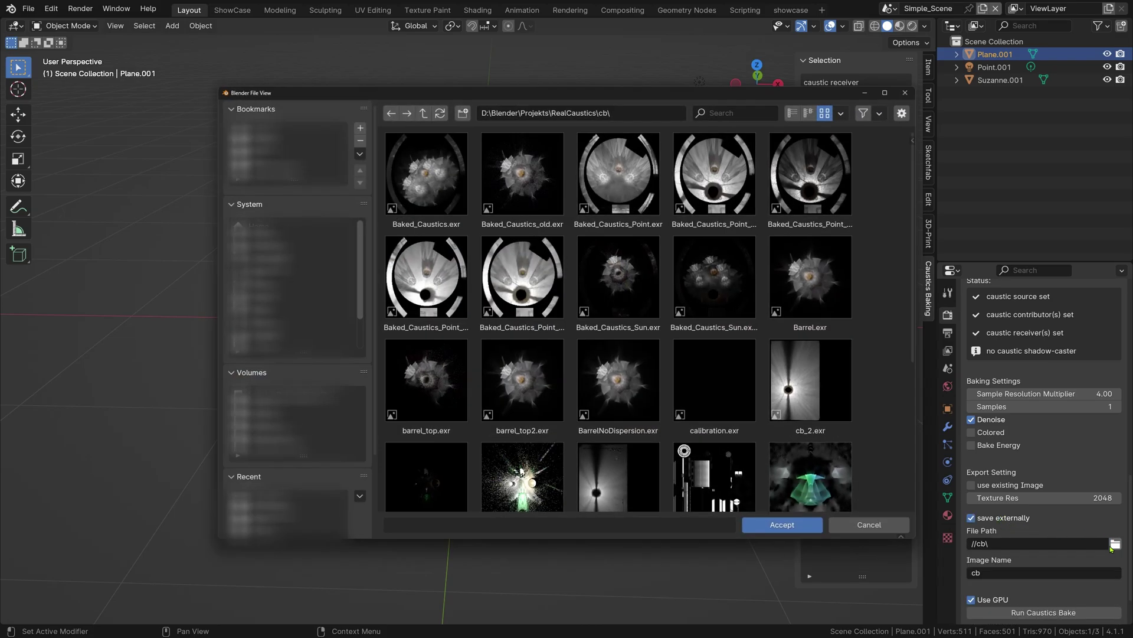
left_click(891, 530)
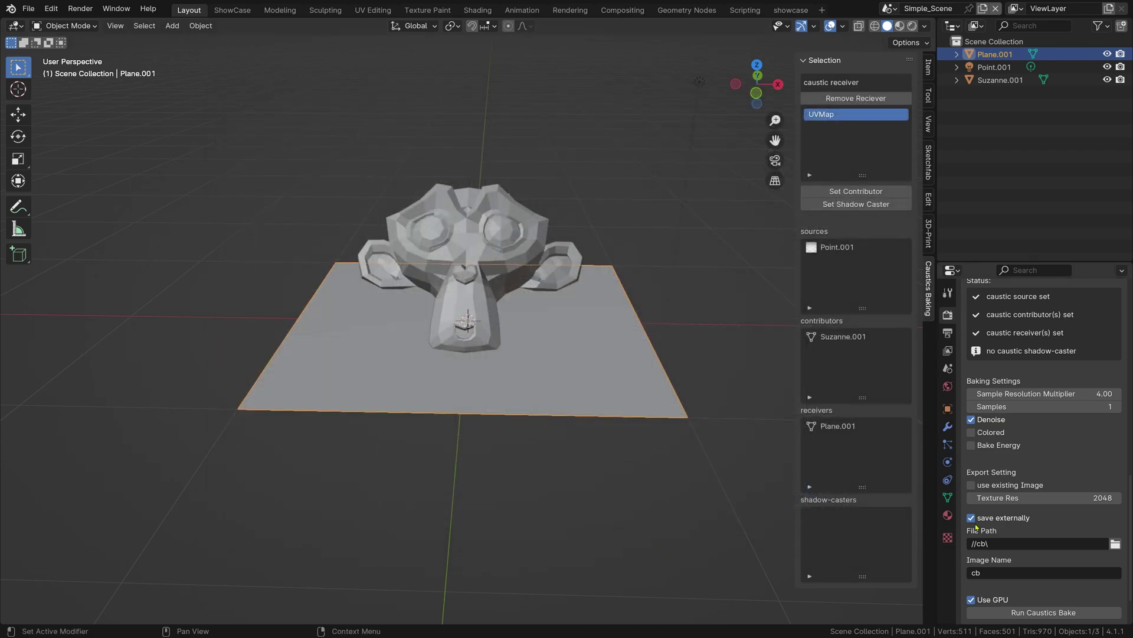
left_click(973, 519)
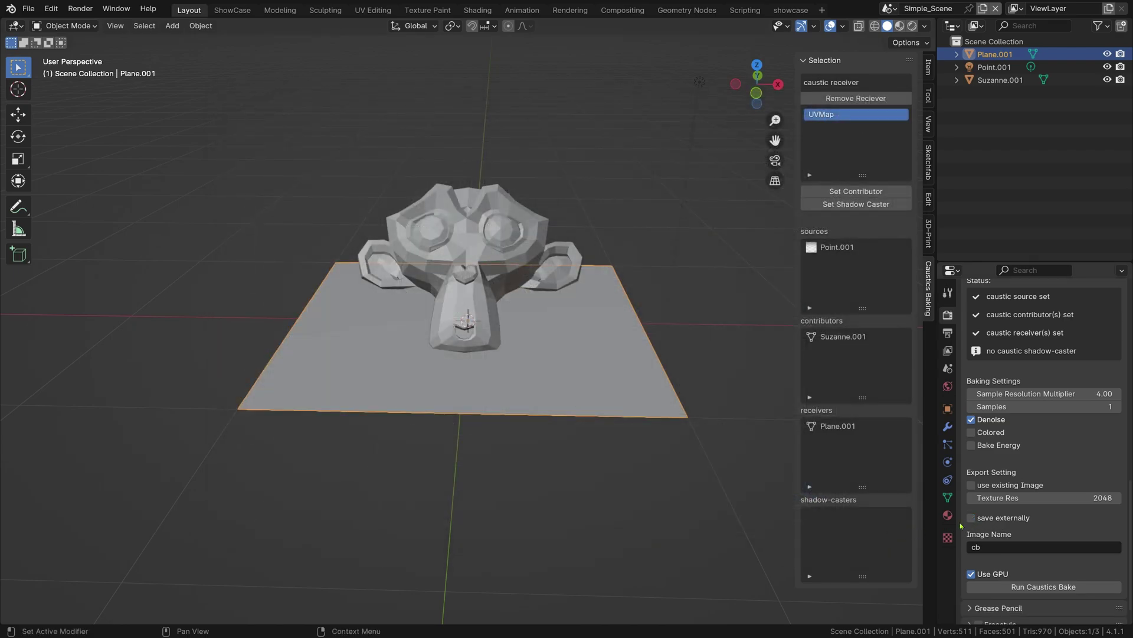
Run the caustics bake from Point.001 through Suzanne.001 onto Plane.001
left_click(1030, 585)
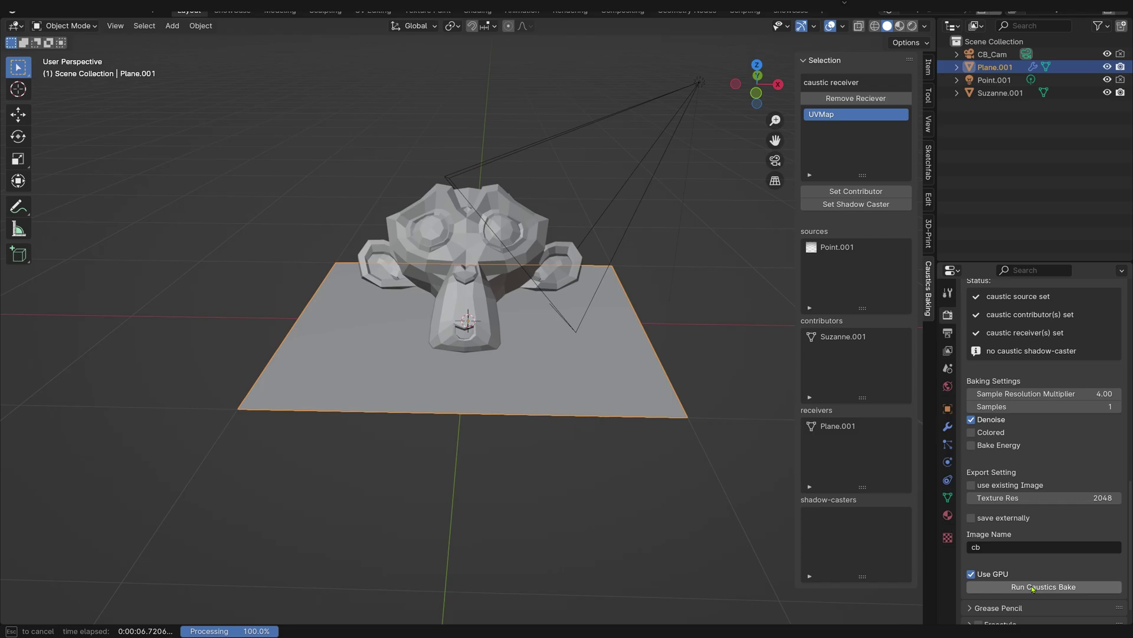
Display the baked cb image in the showcase workspace's top Image Editor
left_click(789, 11)
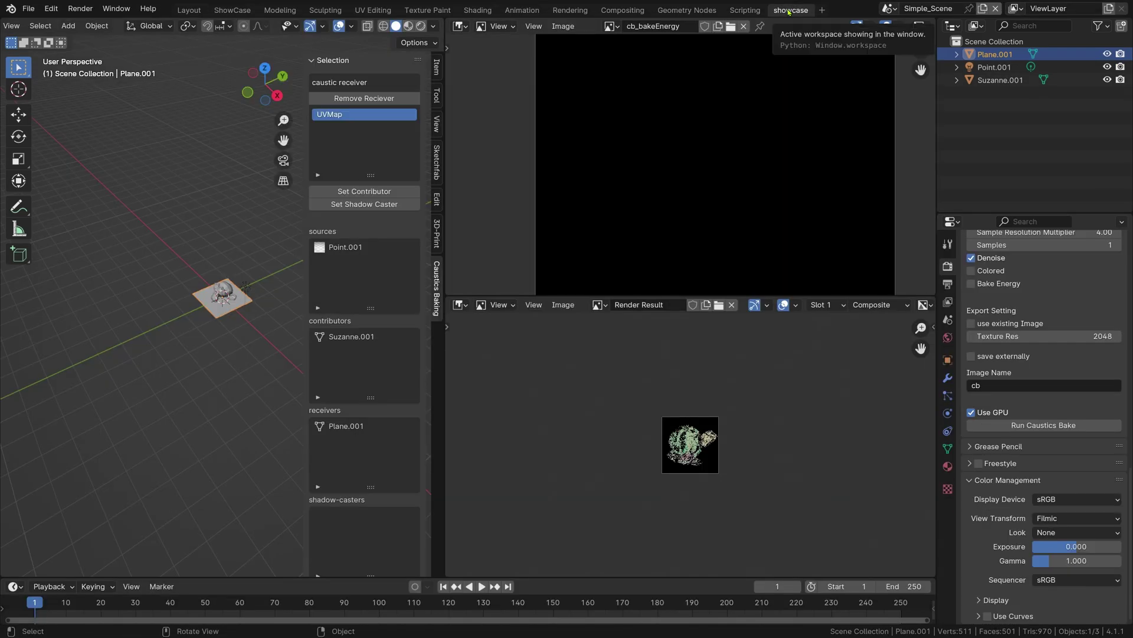
left_click(610, 26)
left_click(622, 47)
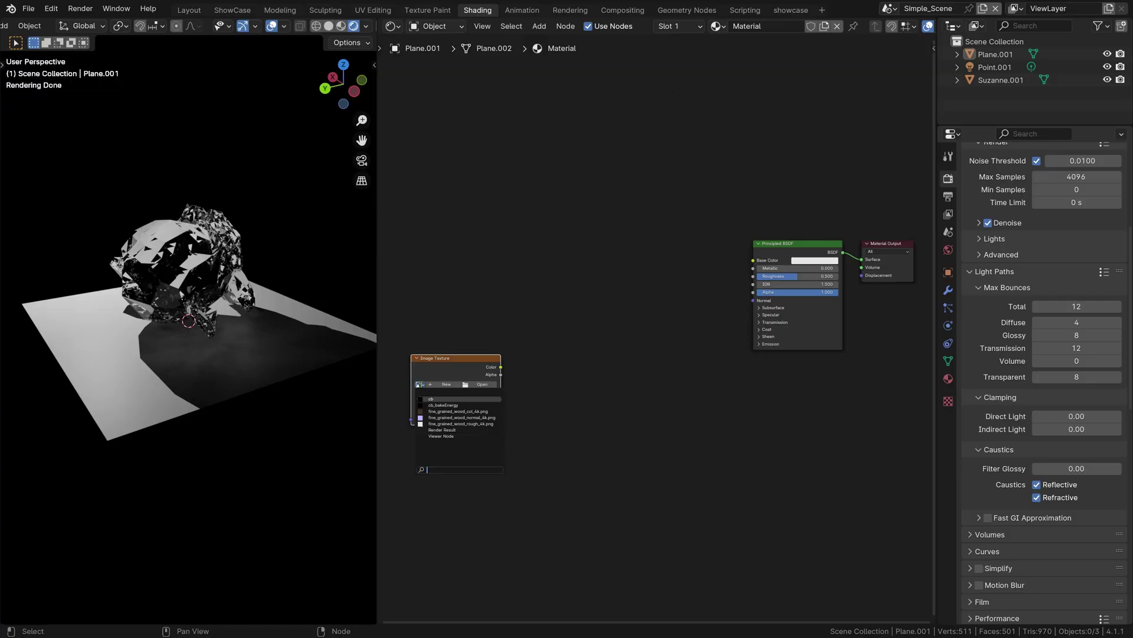
Load the cb image and feed it into a Multiply Mix node with factor 1.000 and white B
left_click(432, 399)
left_click_drag(500, 367, 549, 362)
type("mix")
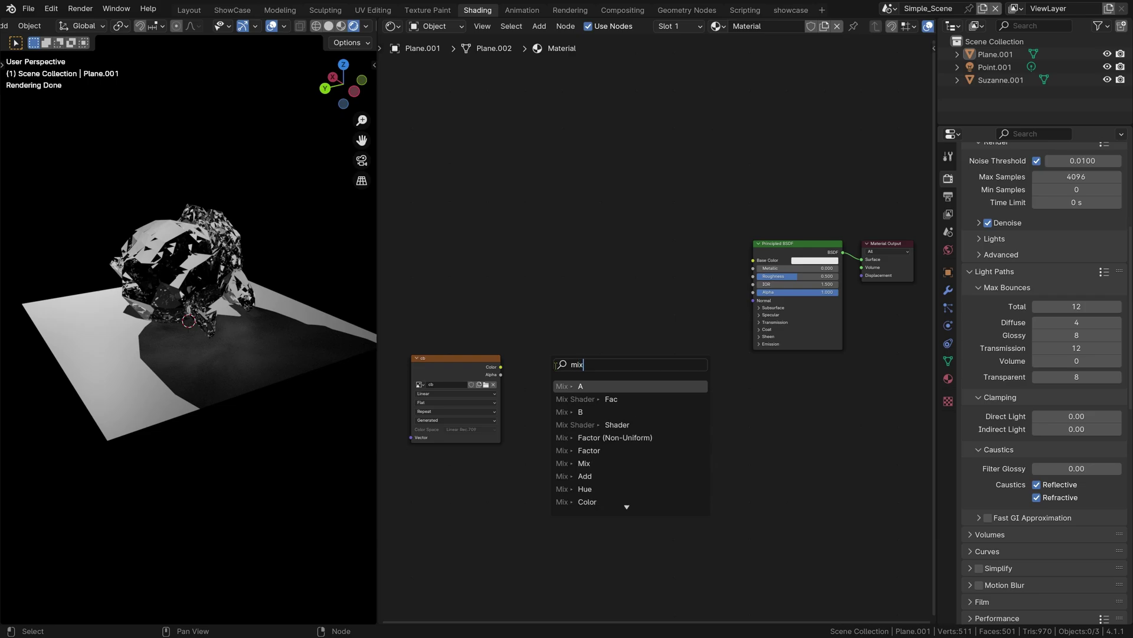
key("Return")
left_click(566, 352)
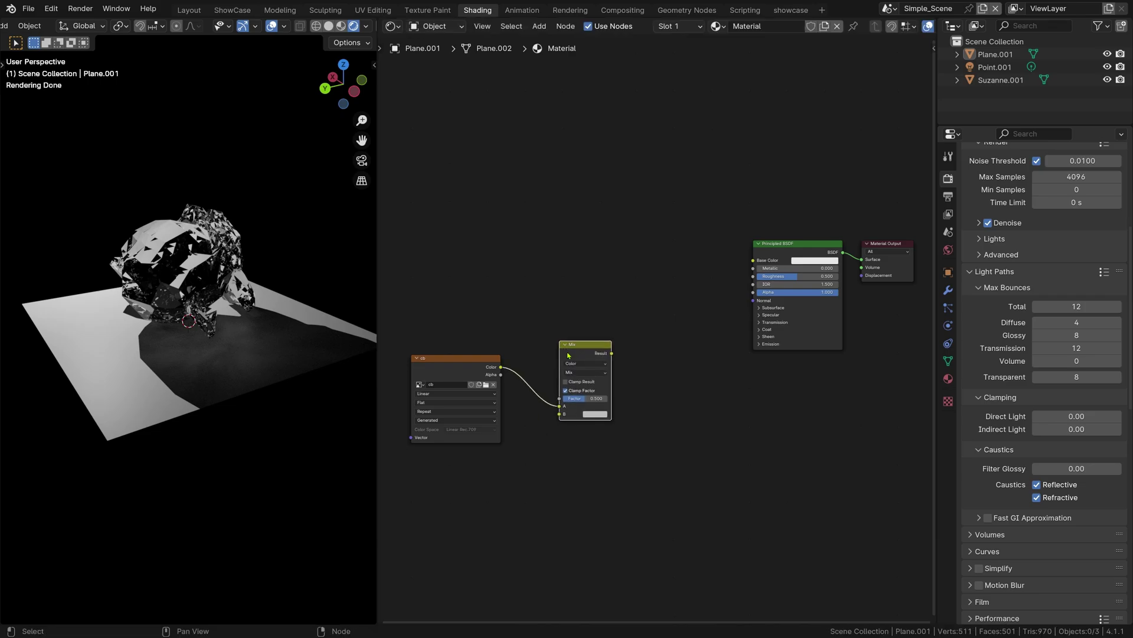
left_click(585, 372)
left_click(586, 415)
left_click_drag(587, 398, 614, 399)
left_click(603, 415)
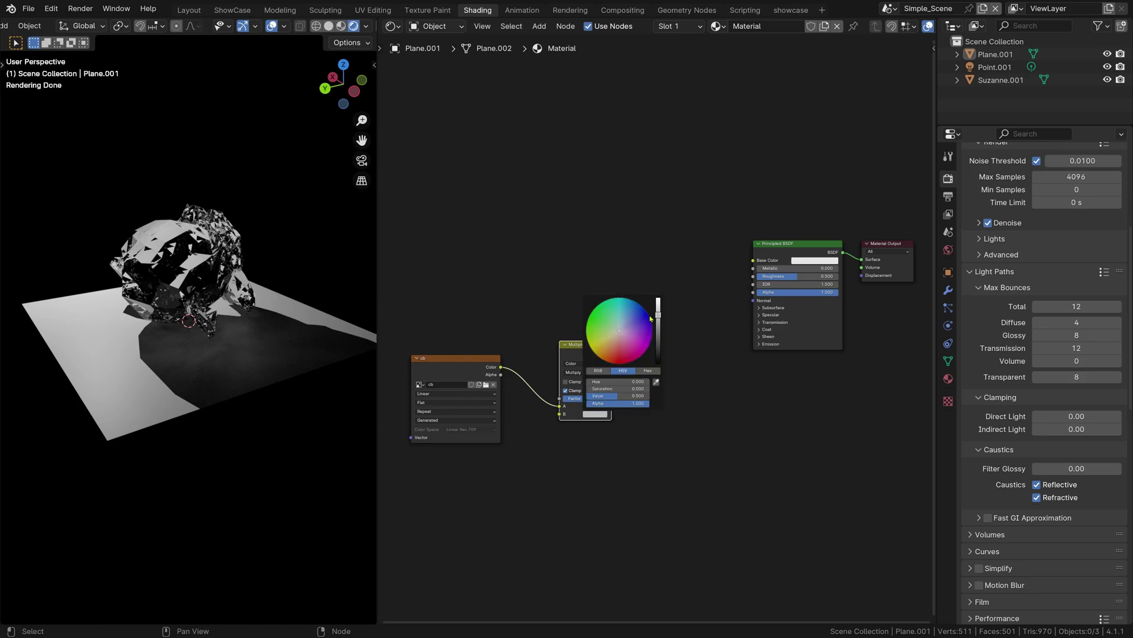
left_click_drag(658, 314, 658, 298)
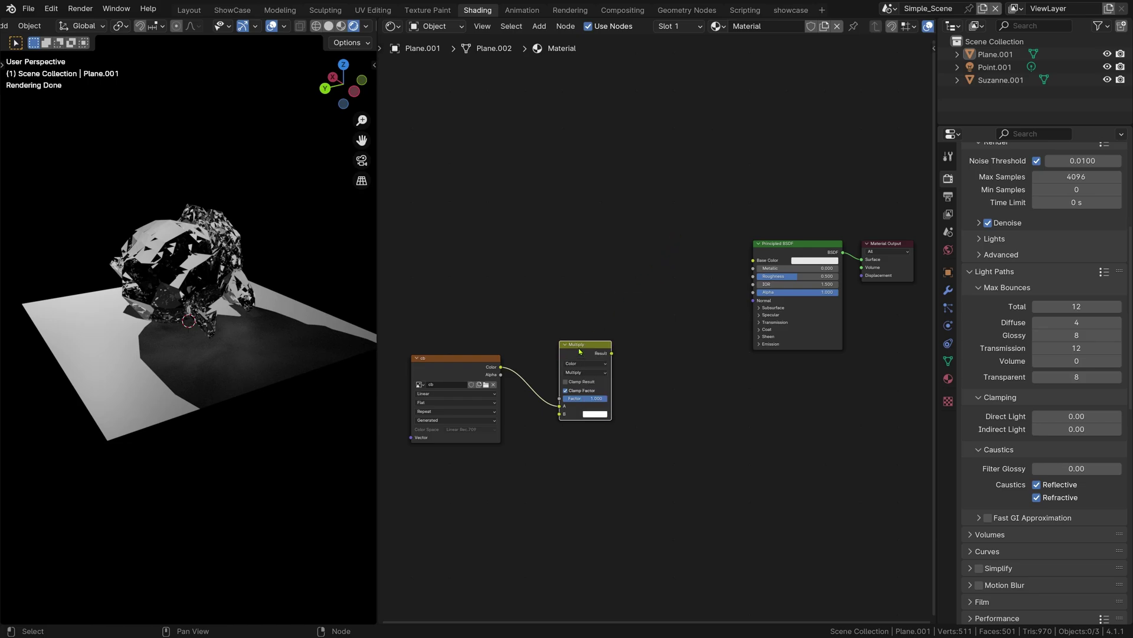
Chain a duplicate Multiply node and add an RGB node feeding Base Color and the second Multiply's A
key("shift+d")
left_click(669, 325)
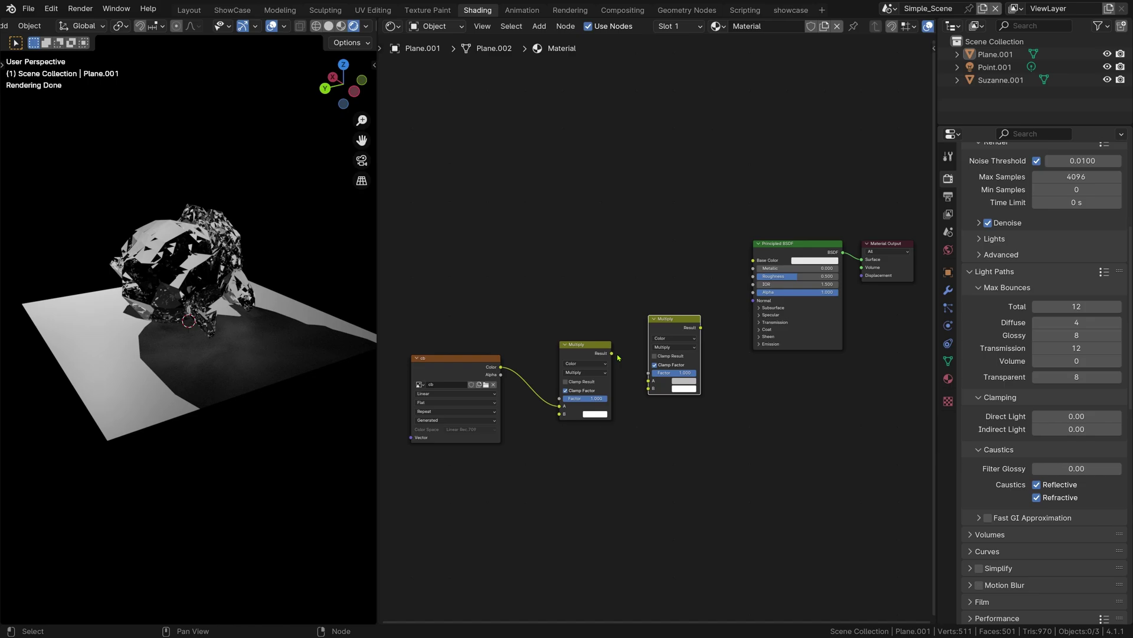
left_click_drag(614, 354, 649, 388)
left_click_drag(753, 260, 622, 250)
type("r")
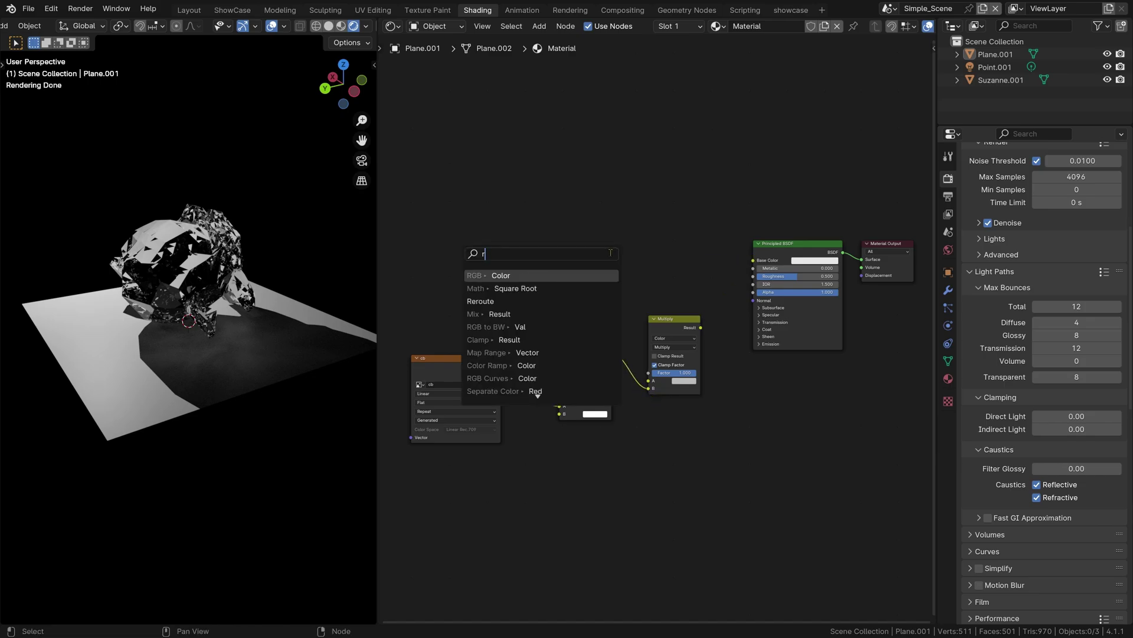
left_click(567, 277)
left_click(572, 278)
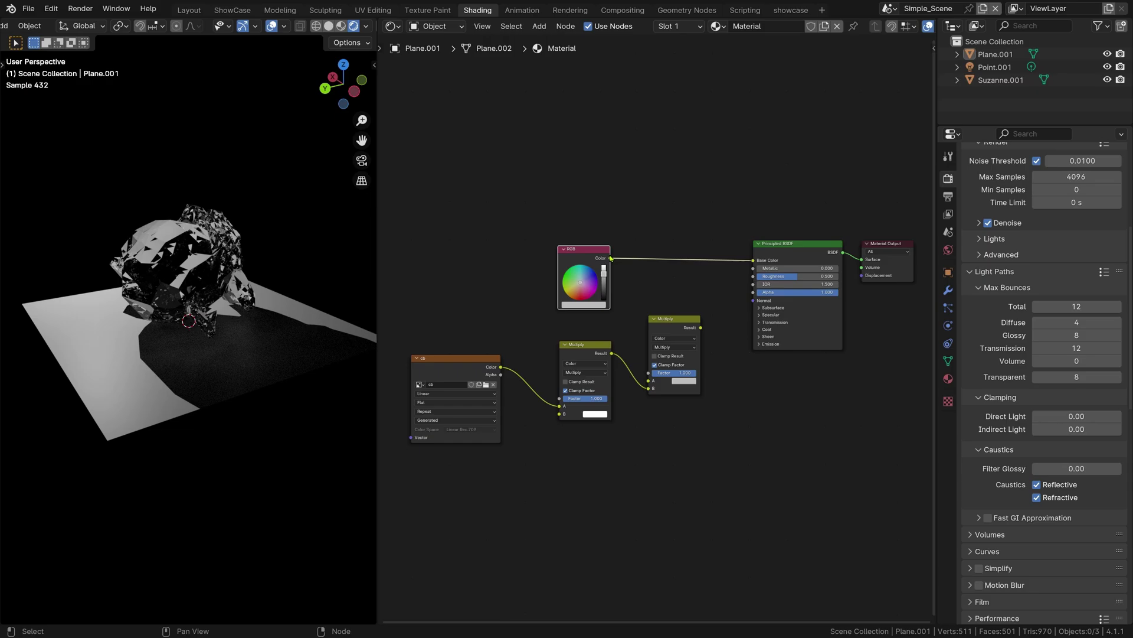
left_click_drag(610, 258, 648, 380)
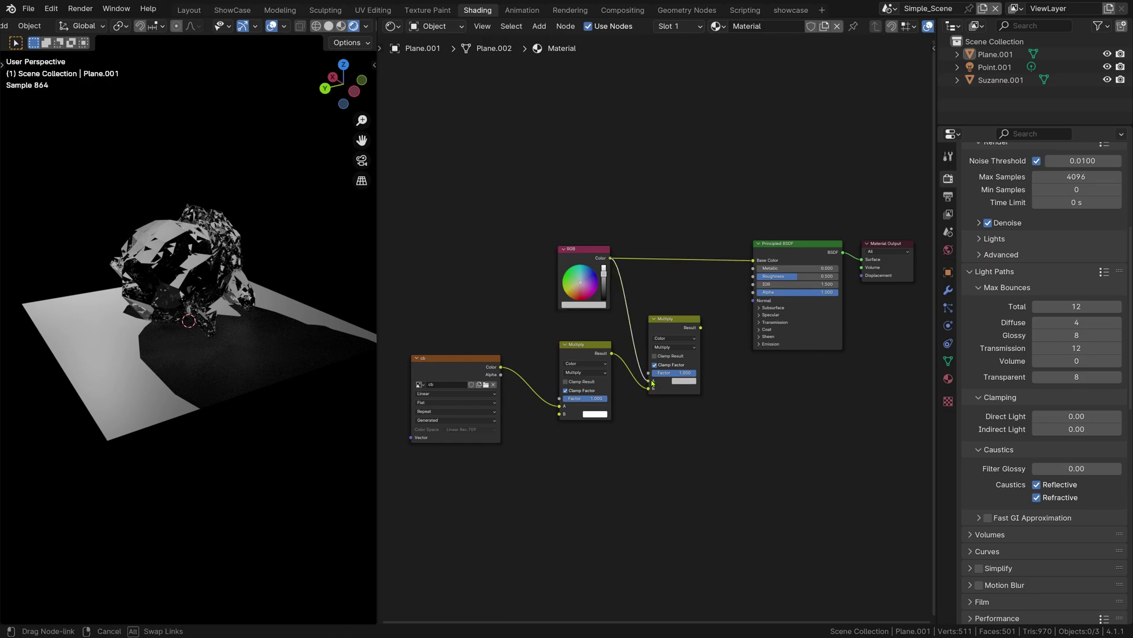
left_click(761, 344)
Route the second Multiply result into Emission Color at Strength 100 and enlarge the 3D view
left_click_drag(701, 327, 753, 353)
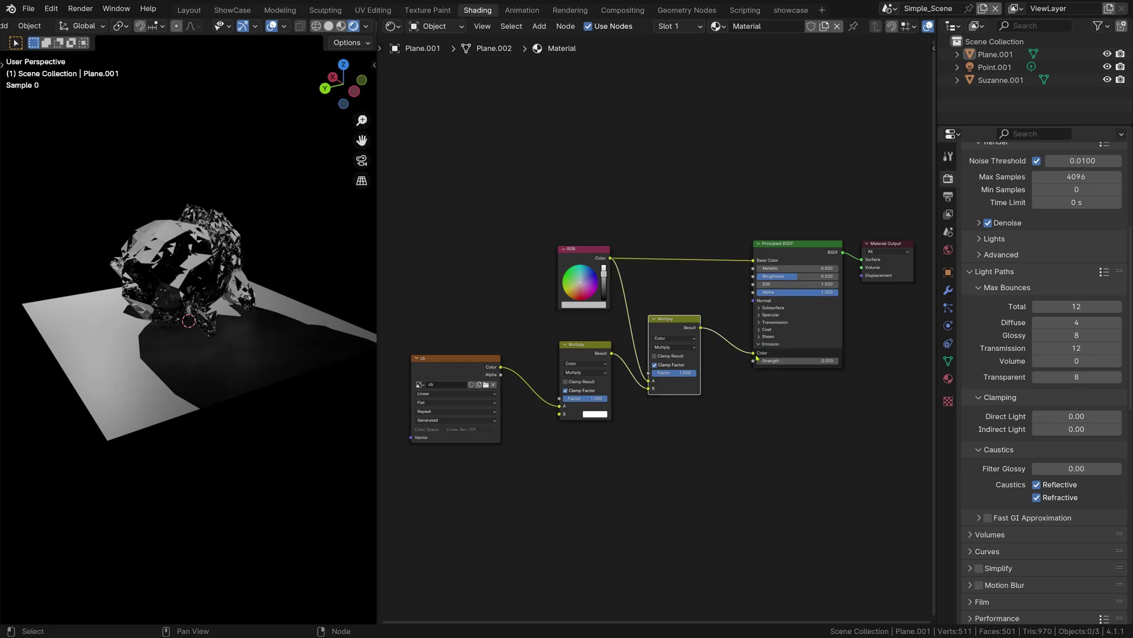
double_click(798, 361)
type("100")
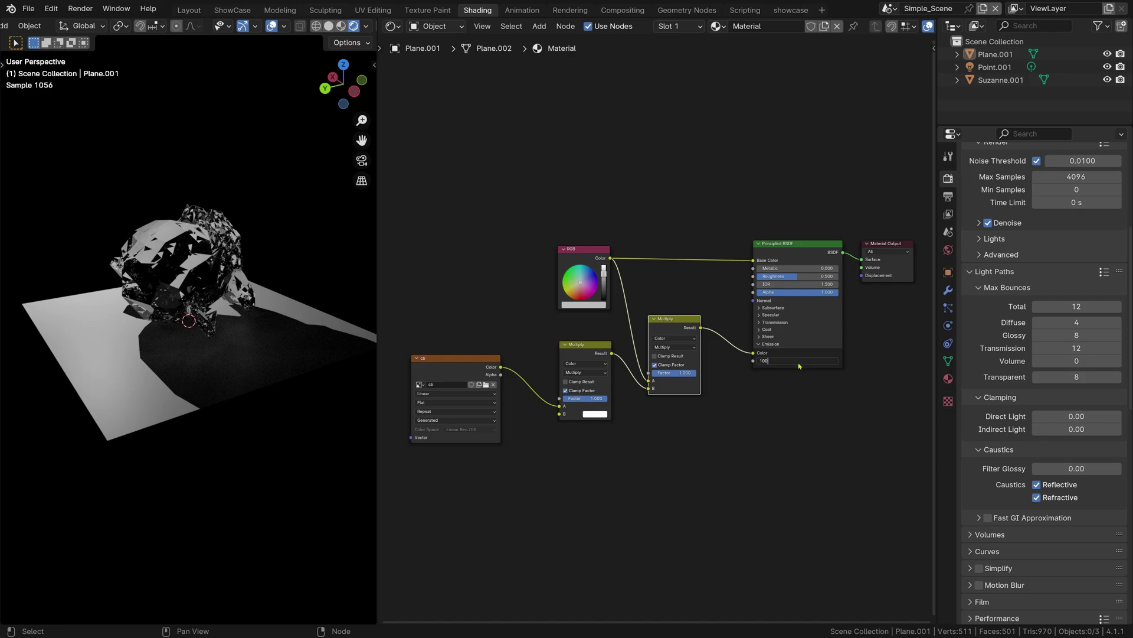
key("Return")
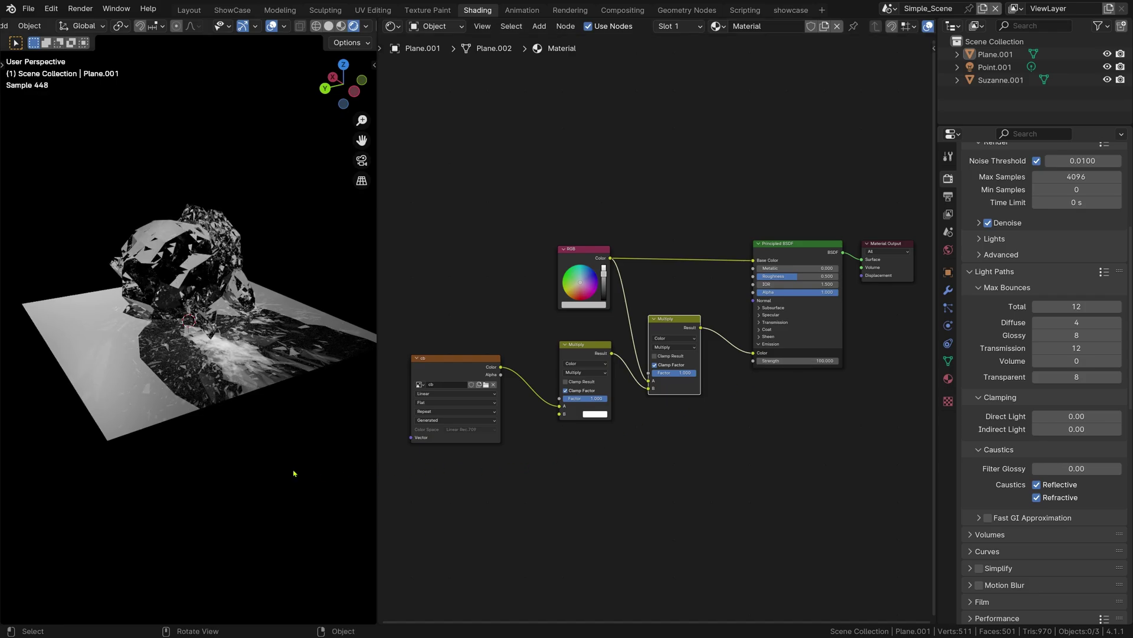
key("ctrl+space")
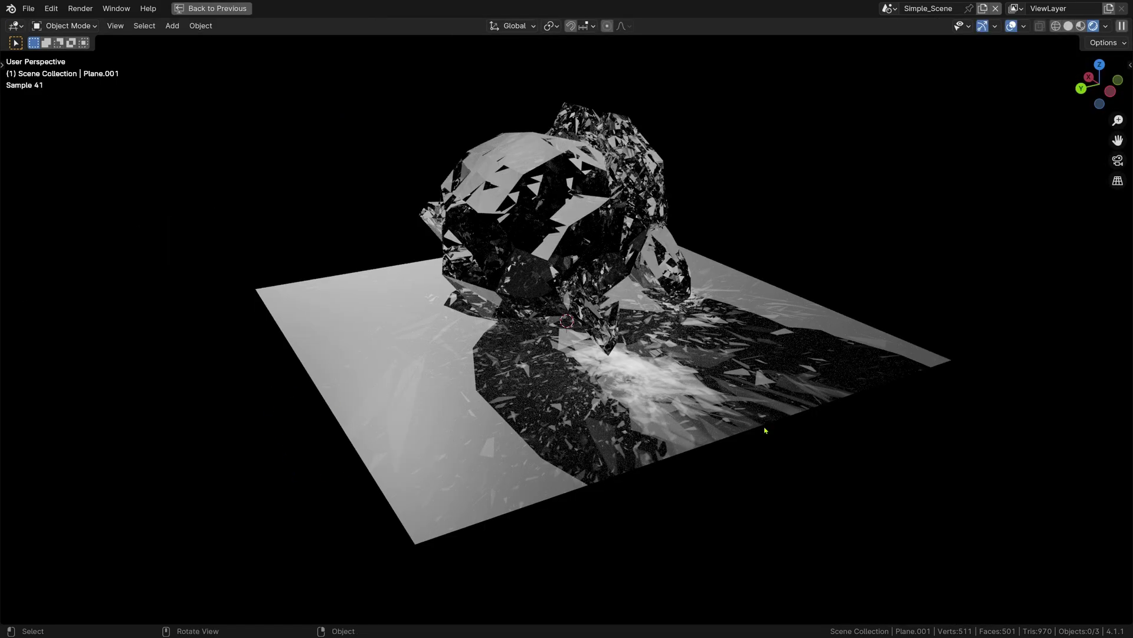
middle_click_drag(957, 463, 799, 458)
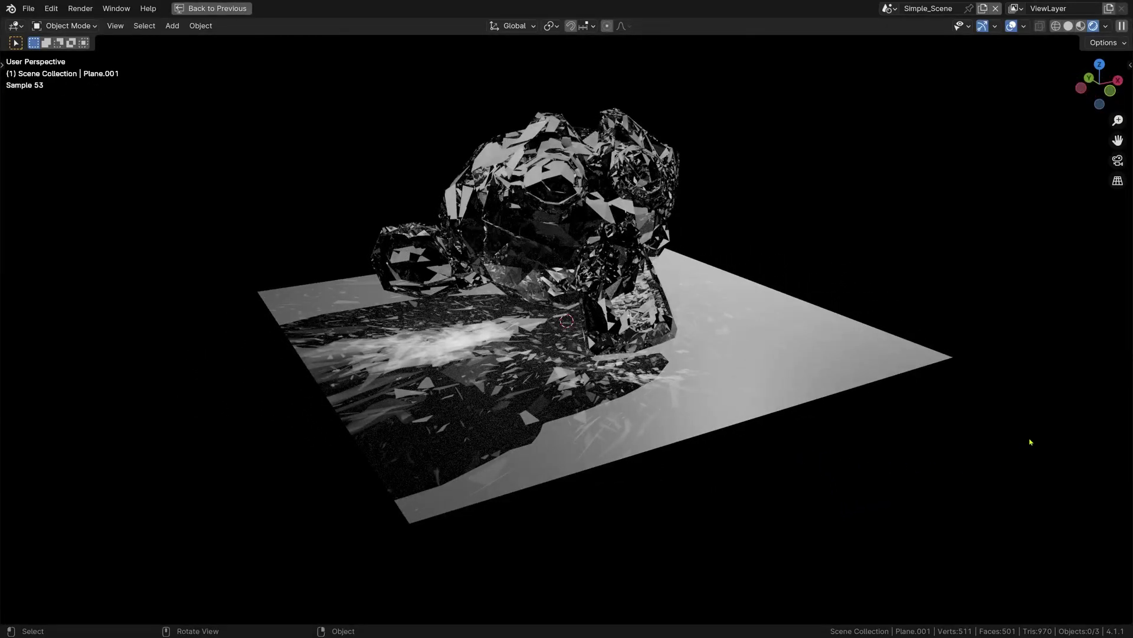
middle_click_drag(1025, 435, 628, 434)
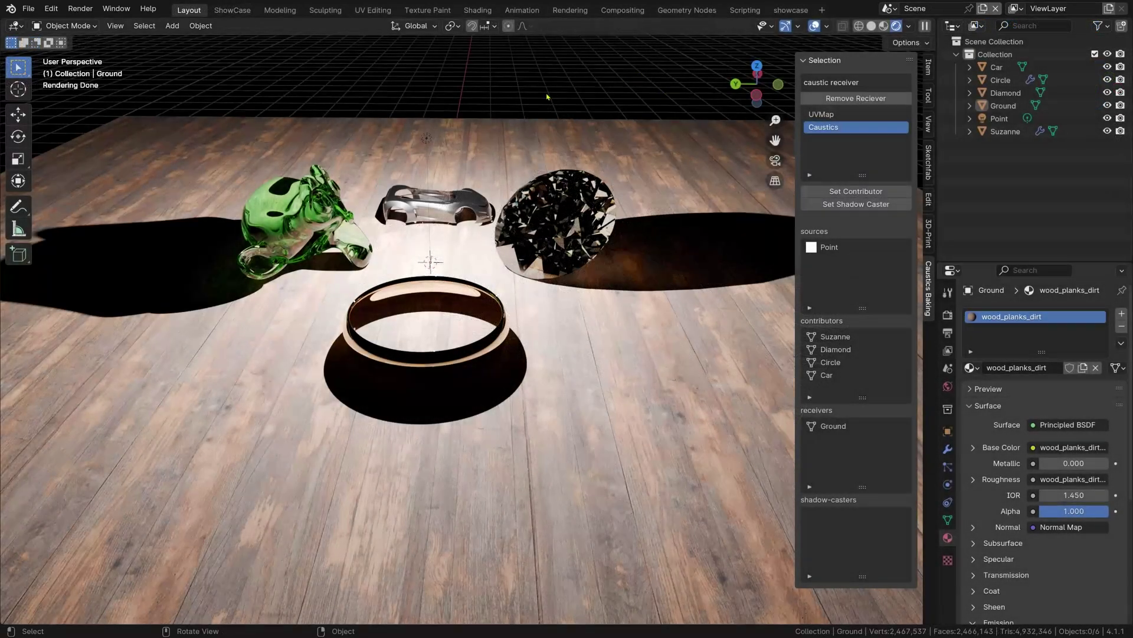
left_click(321, 207)
left_click(549, 234)
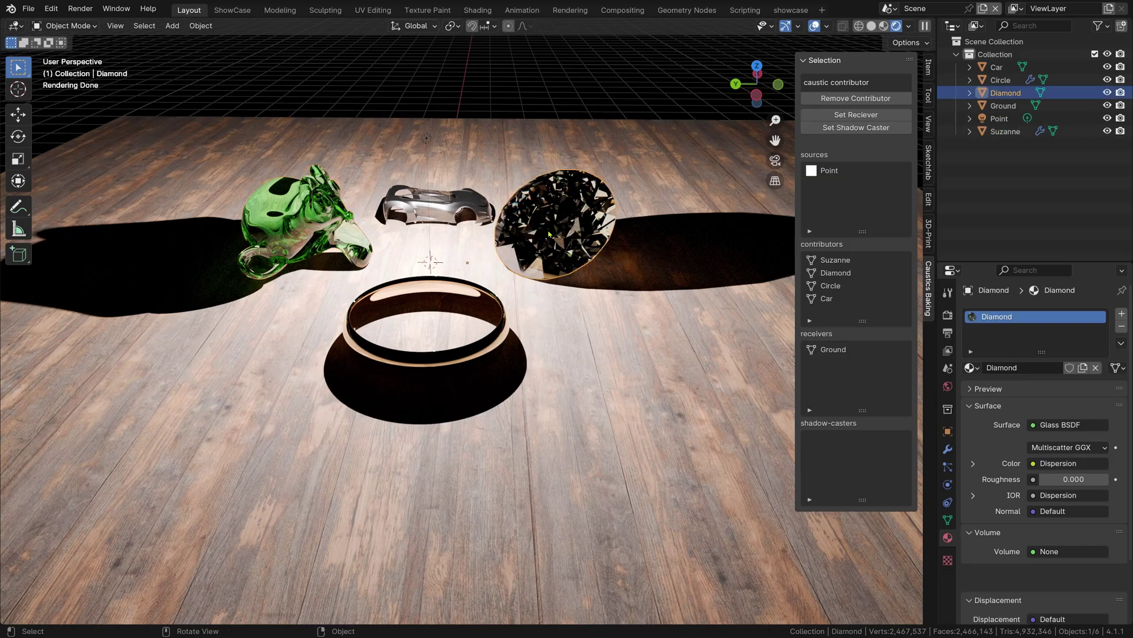
left_click(500, 329)
left_click(464, 208)
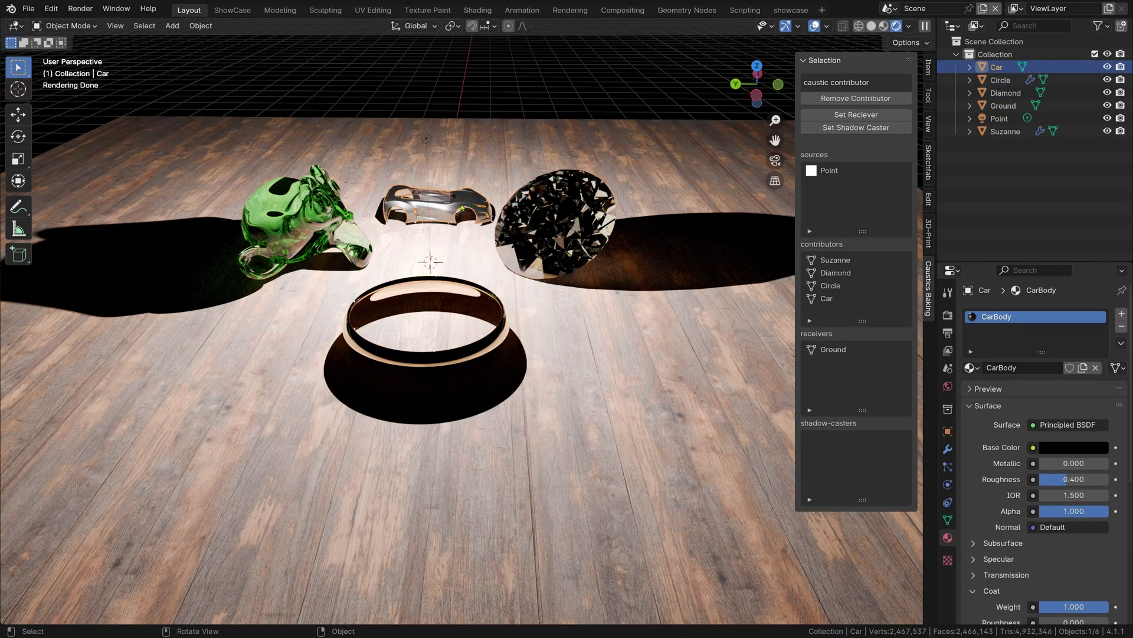
left_click(515, 289)
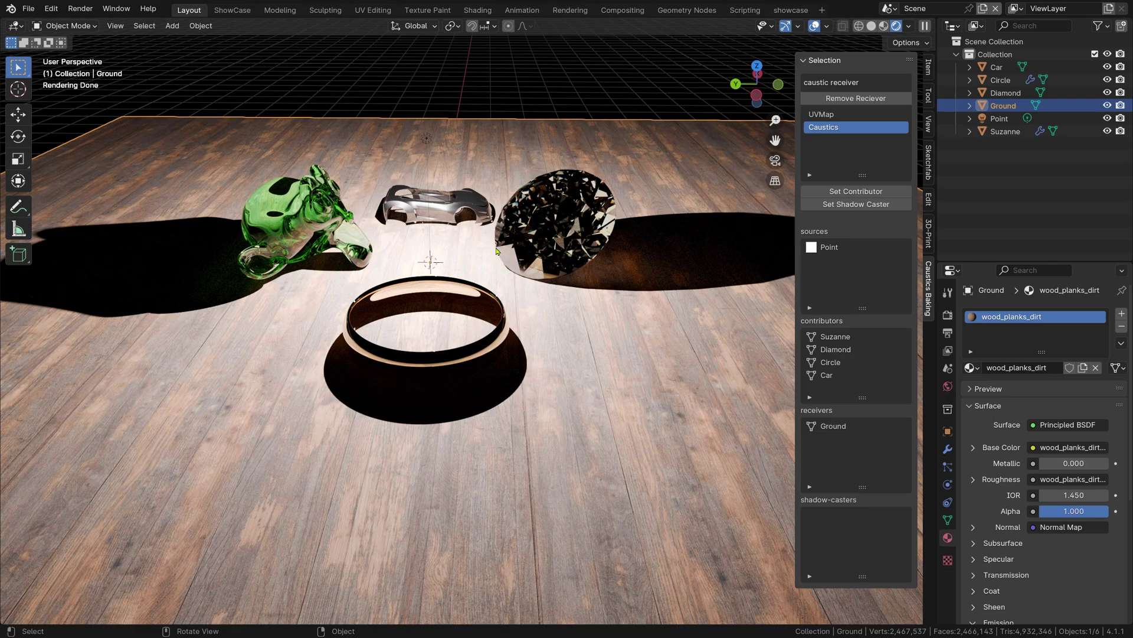
In Shading, try a CB_Main_Caustics_Node group linked to the Normal Map, then undo it
left_click(477, 11)
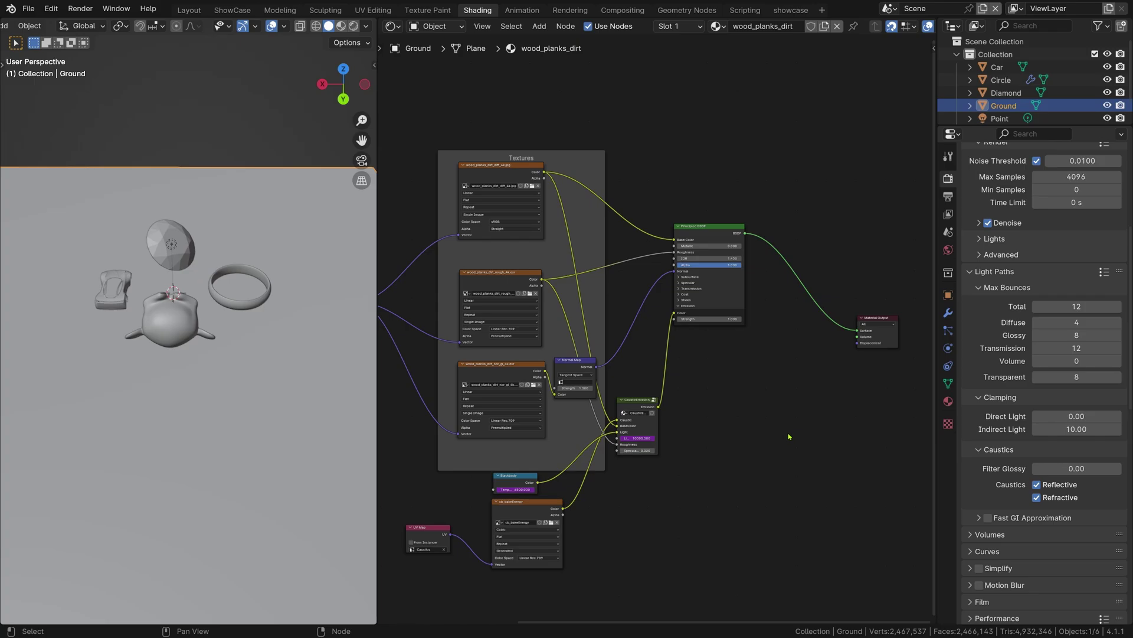
key("shift+a")
mouse_move(697, 517)
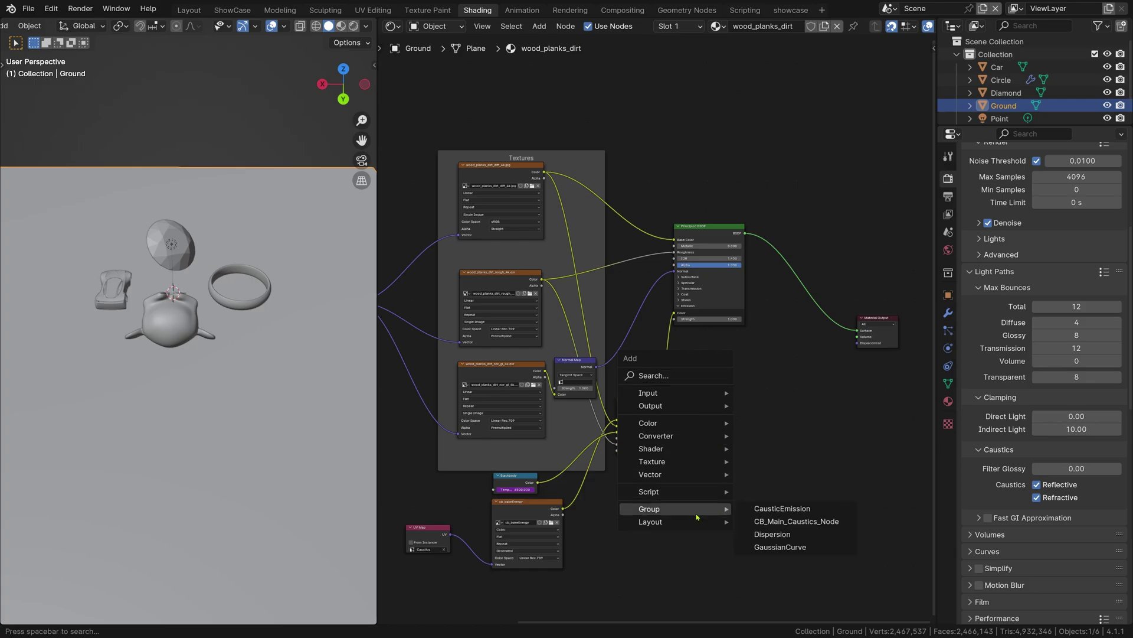
left_click(797, 521)
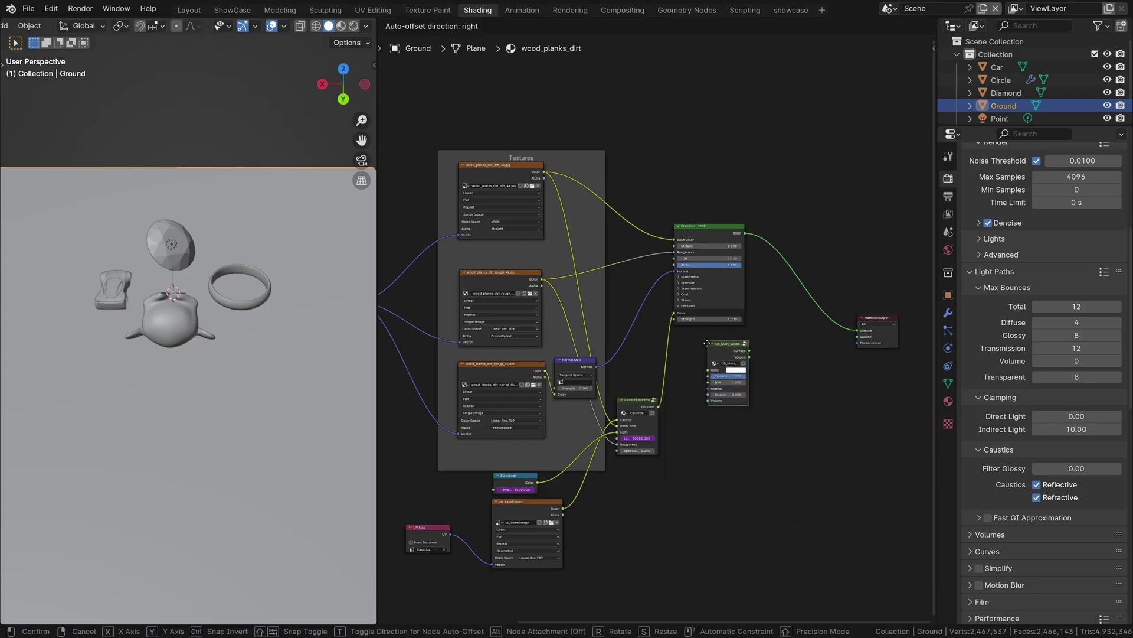
left_click(707, 337)
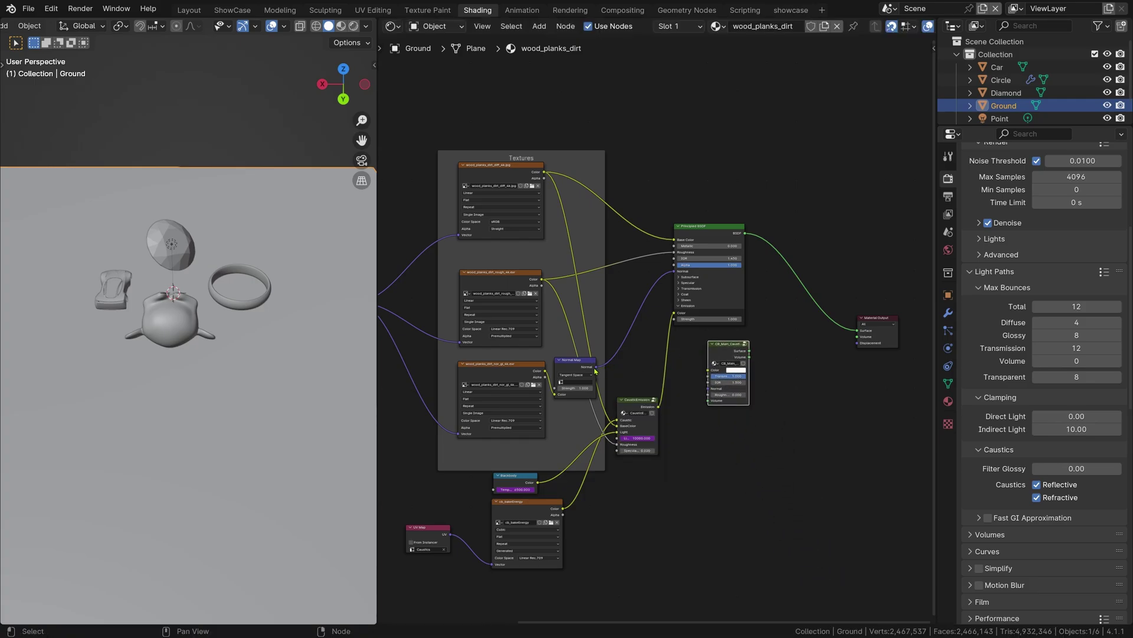
left_click_drag(600, 369, 708, 388)
left_click(698, 438)
key("ctrl+z")
Place the CB_Main_Caustics_Node group in the wood_planks_dirt material, then select Suzanne
key("shift+a")
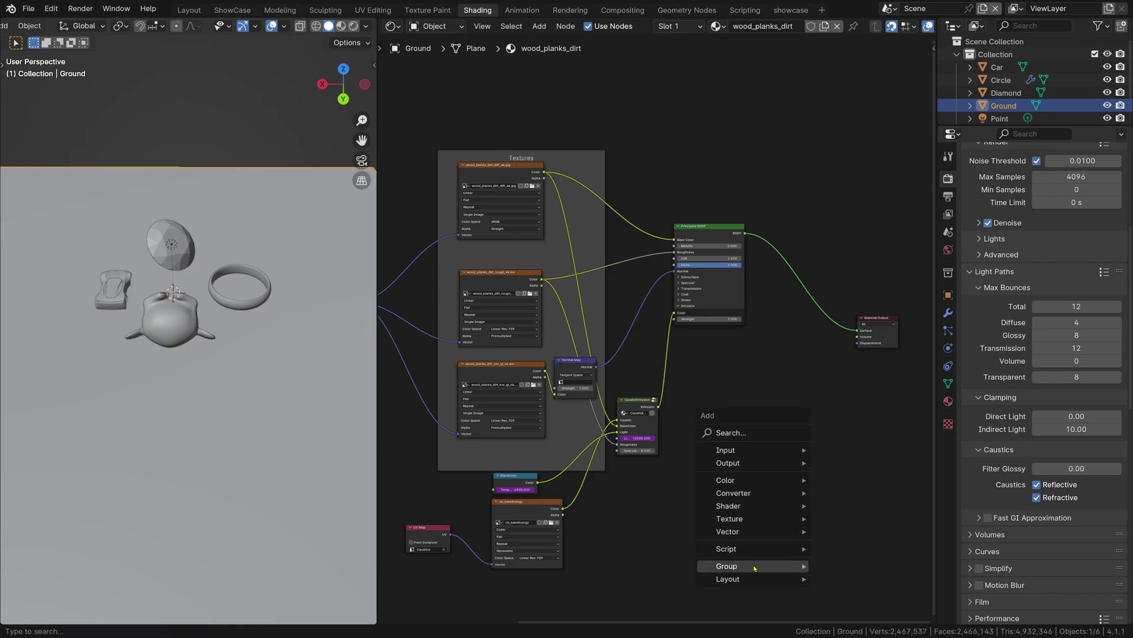
mouse_move(753, 568)
key("Escape")
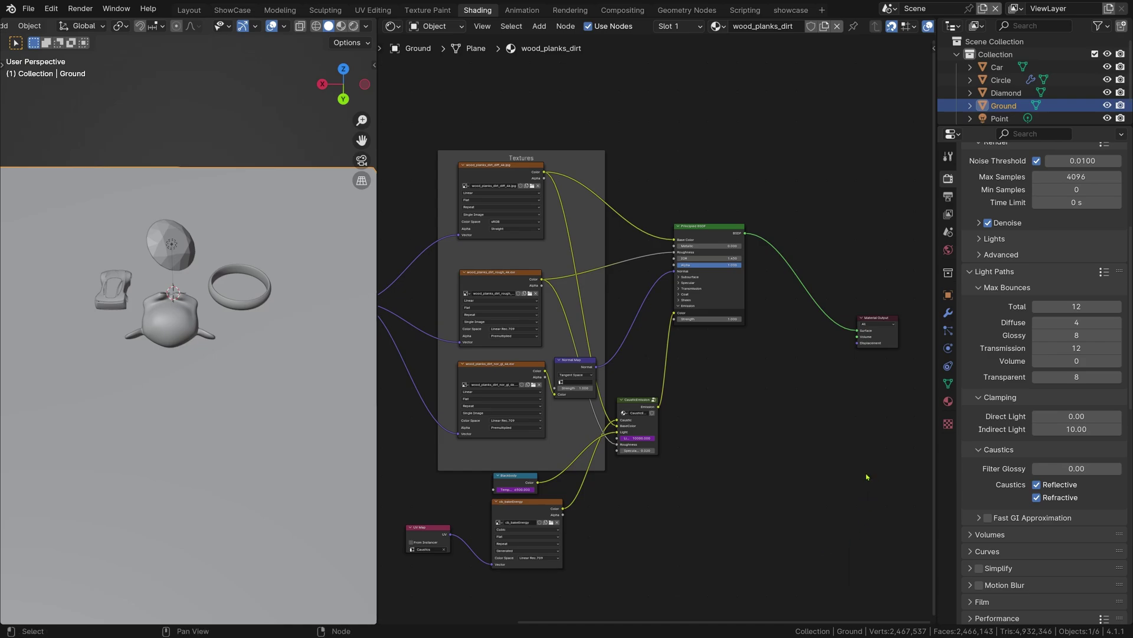
key("n")
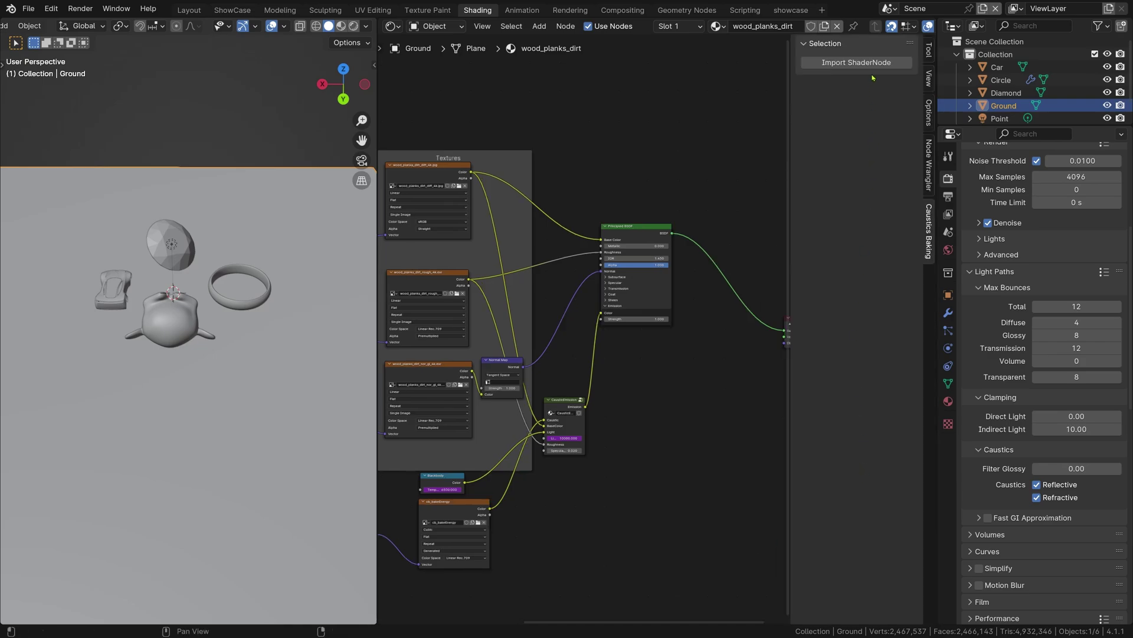
key("n")
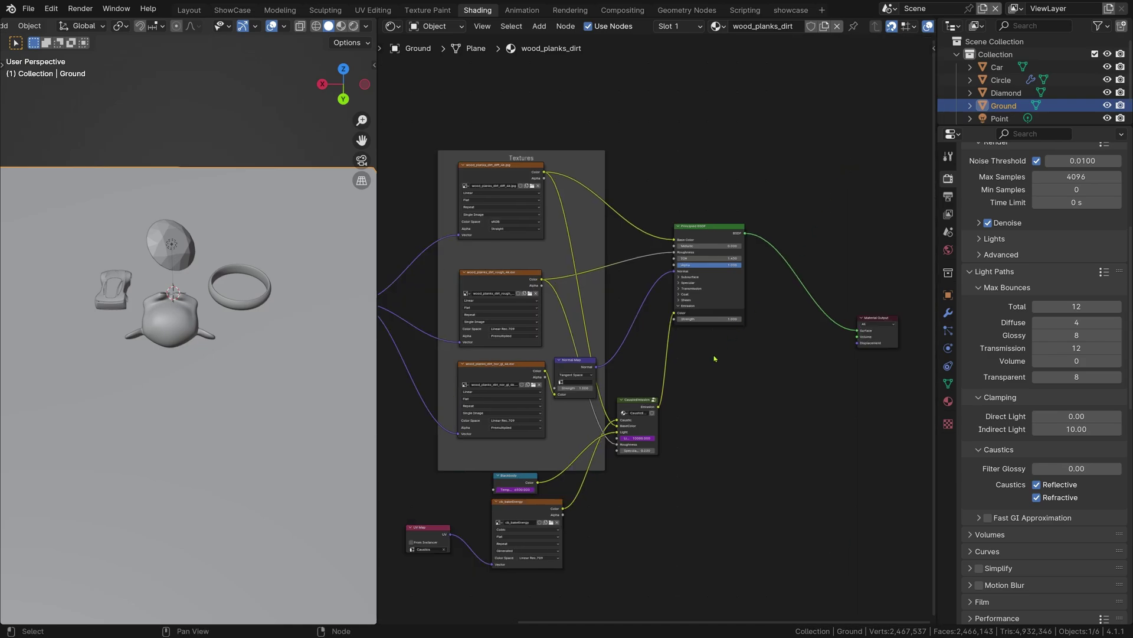
key("shift+a")
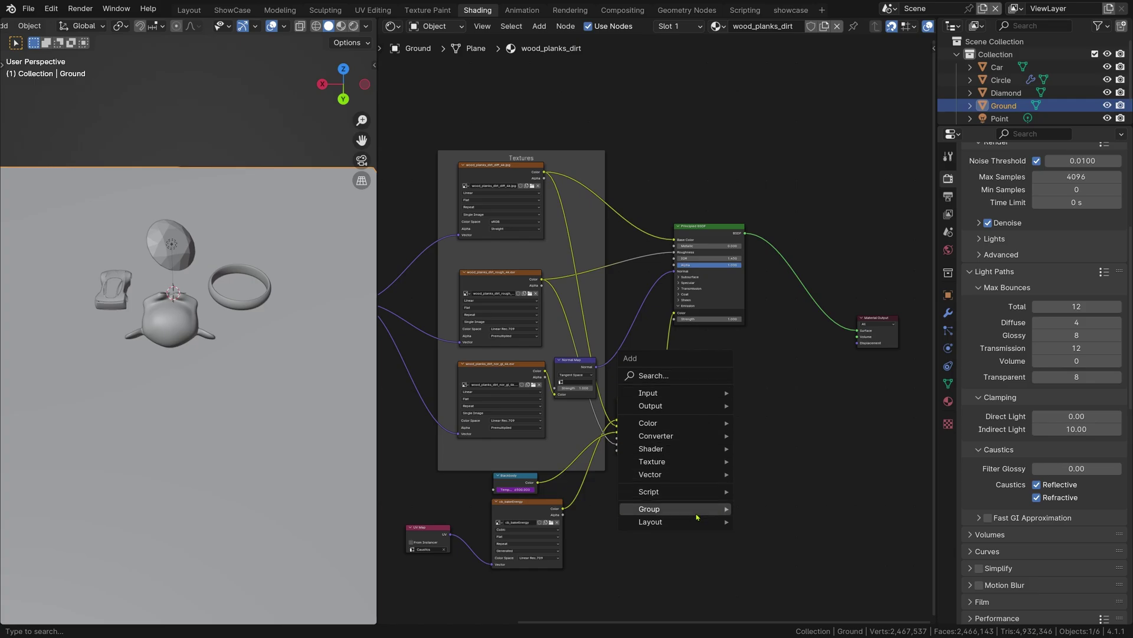
mouse_move(709, 509)
left_click(789, 521)
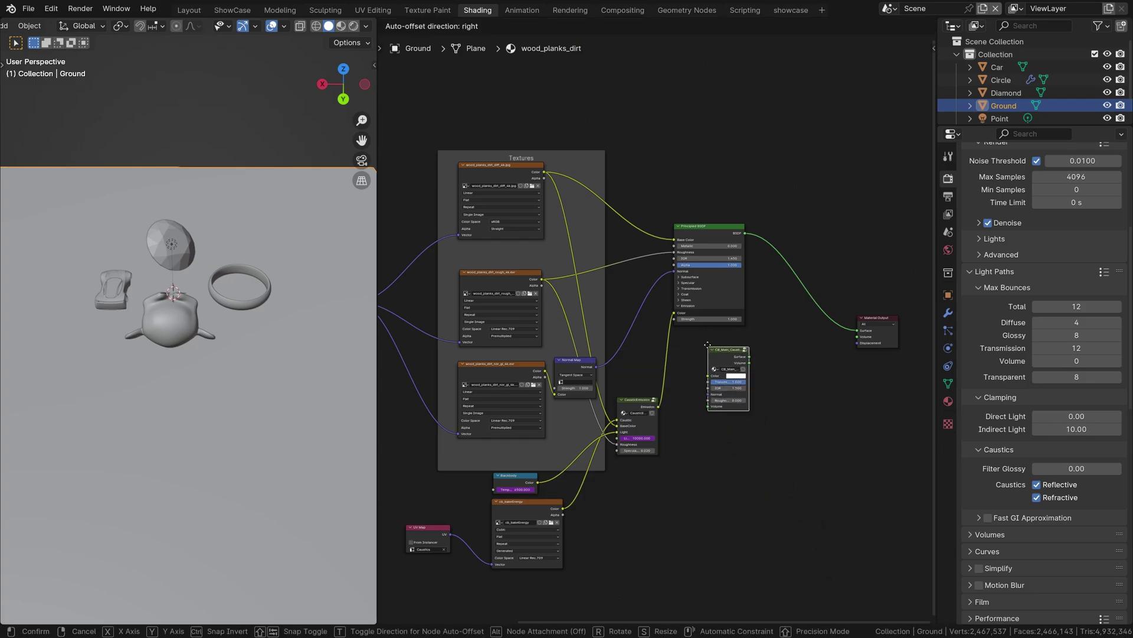
left_click(708, 342)
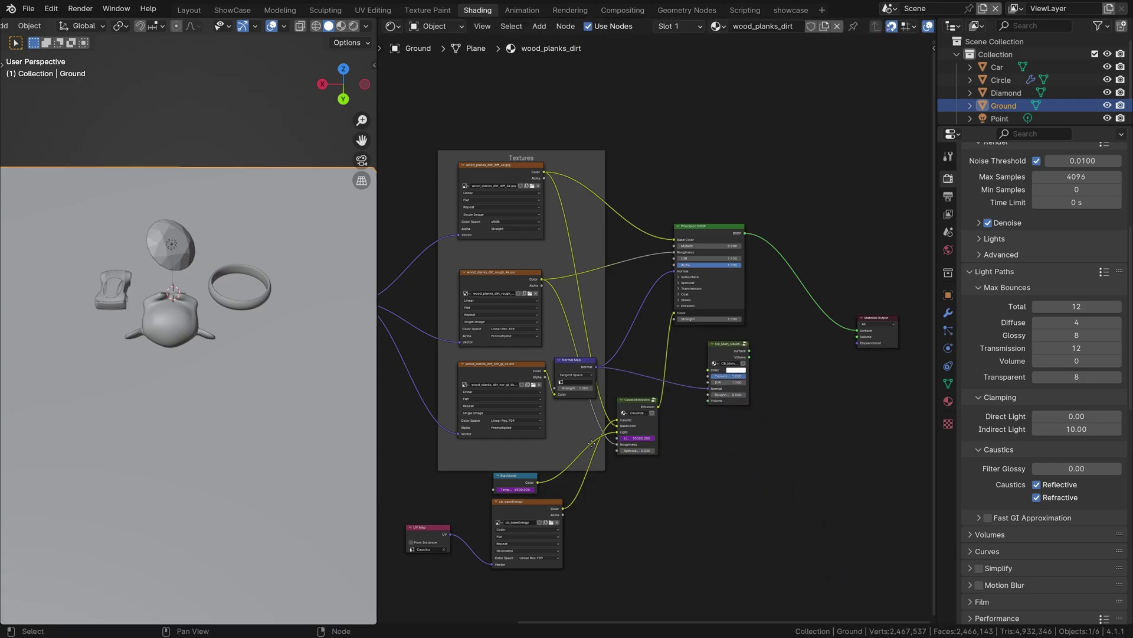
left_click(173, 323)
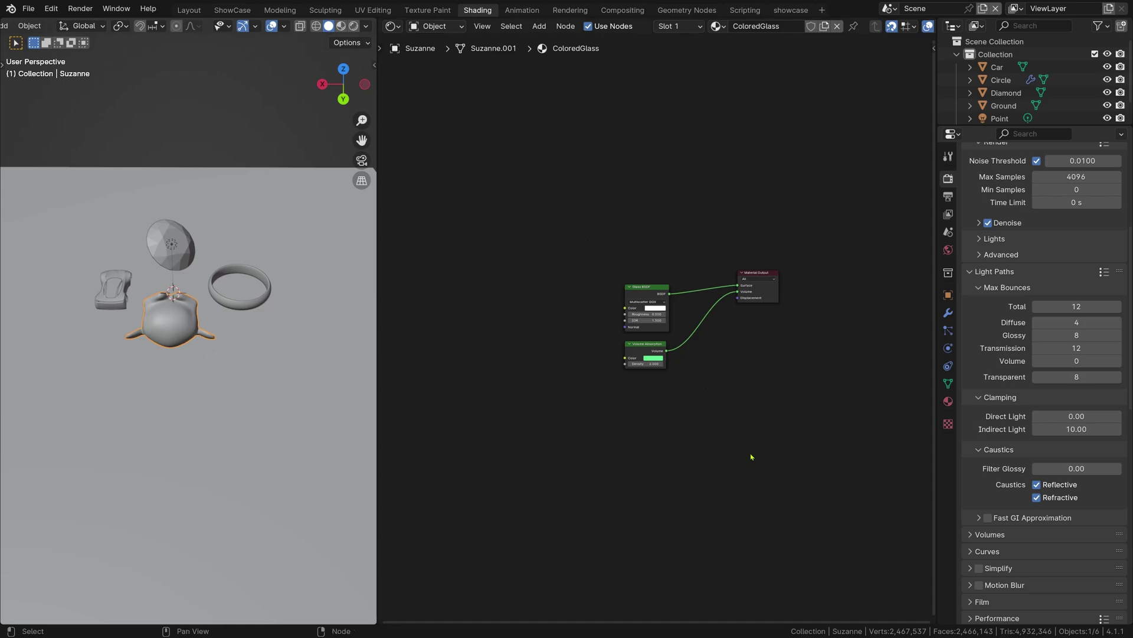
Add CB_Main_Caustics_Node to ColoredGlass with Volume Absorption in its Volume, then select the Diamond
key("shift+a")
mouse_move(751, 456)
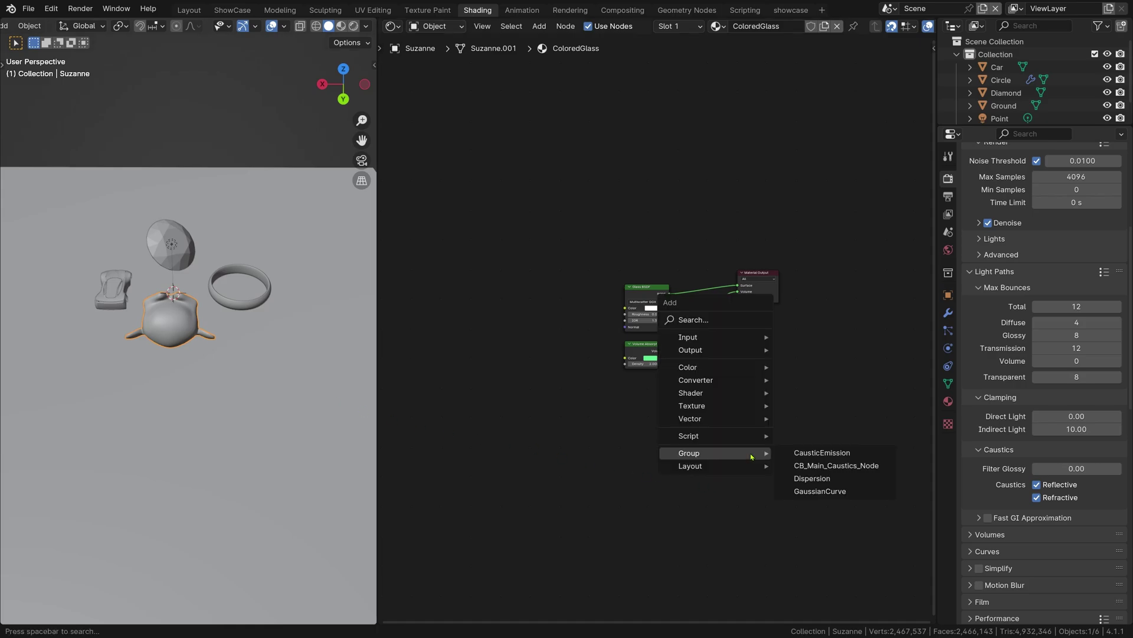
left_click(821, 465)
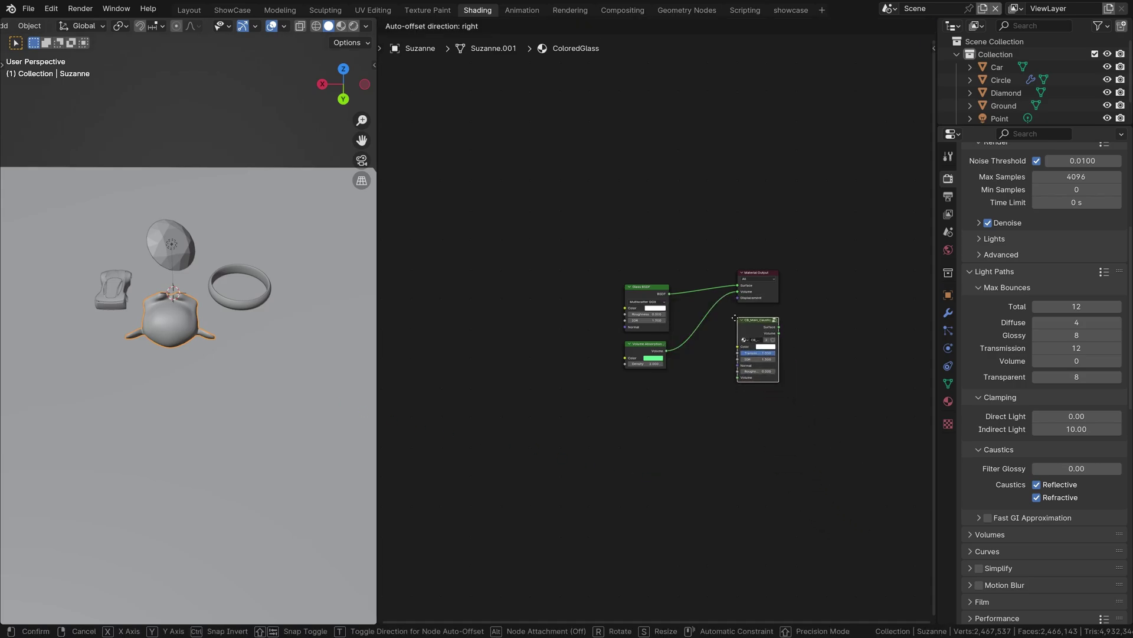
left_click(735, 318)
scroll(732, 319, "up", 2)
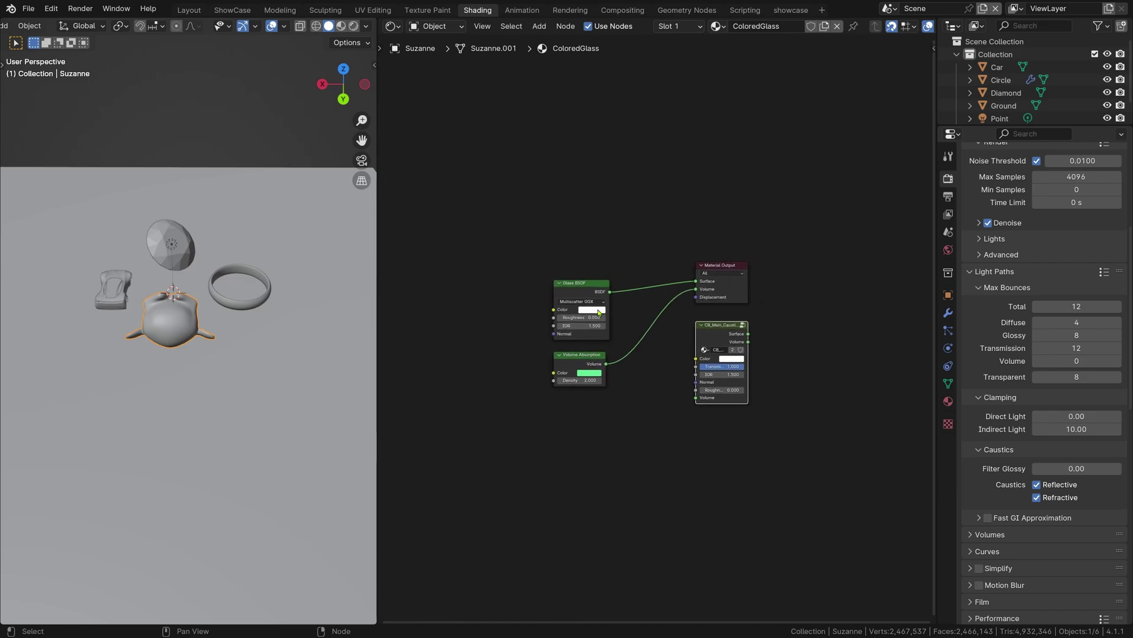
left_click(599, 310)
left_click(730, 359)
left_click_drag(605, 366, 697, 400)
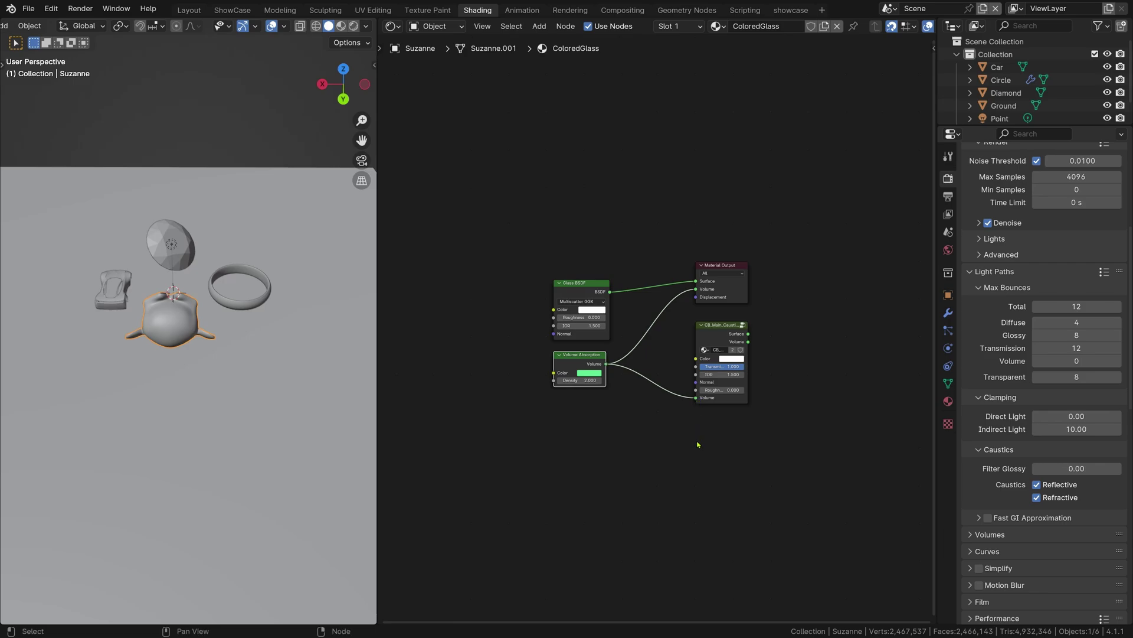
left_click(171, 243)
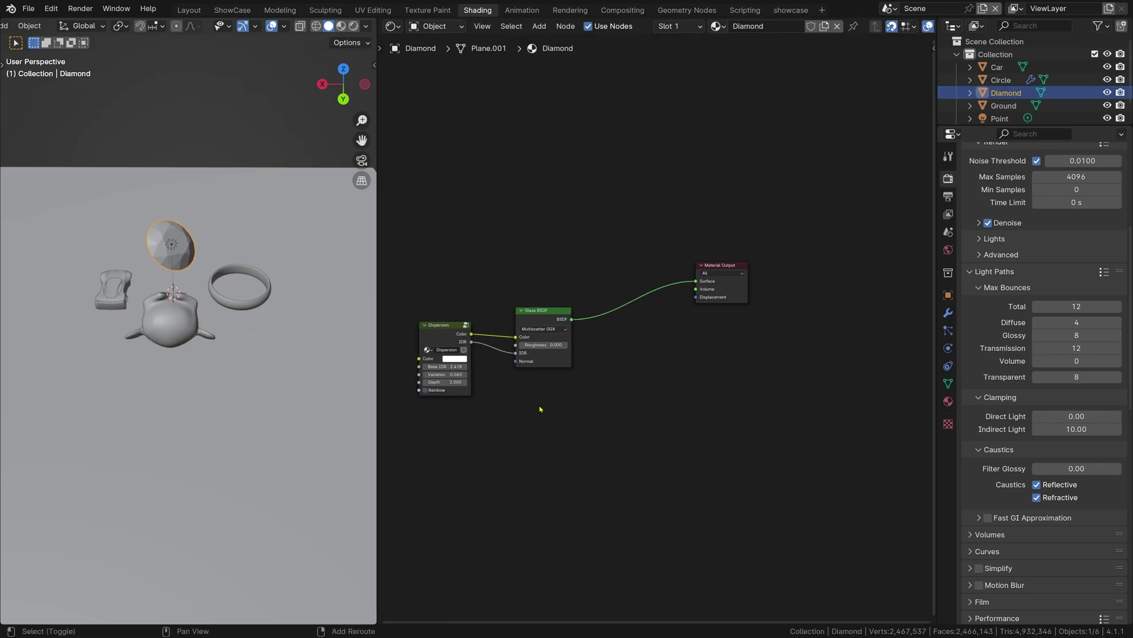
Add a CB_Main_Caustics_Node below the Diamond's Glass BSDF, fed by Dispersion Color, then select the ring
key("shift+a")
mouse_move(520, 401)
left_click(620, 419)
left_click(515, 379)
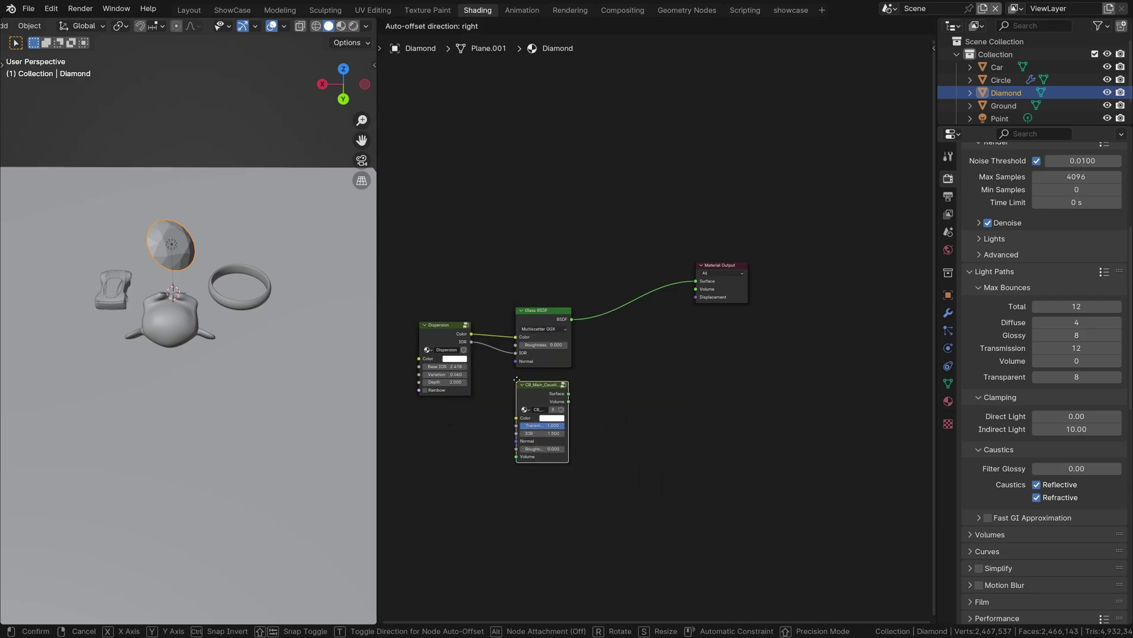
left_click_drag(471, 334, 514, 440)
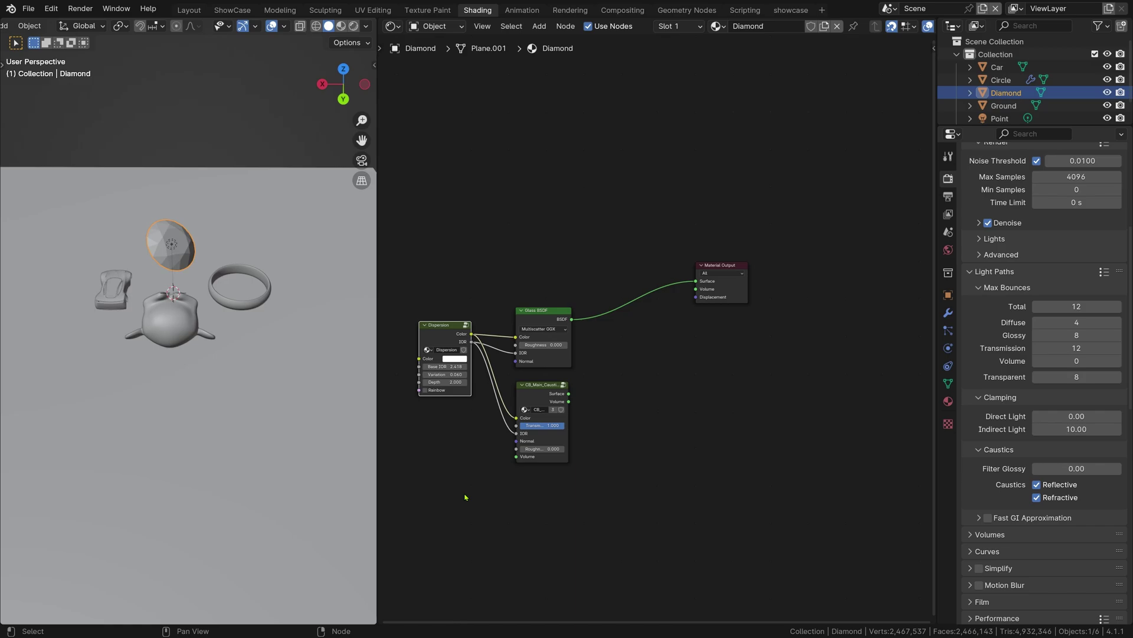
left_click(258, 304)
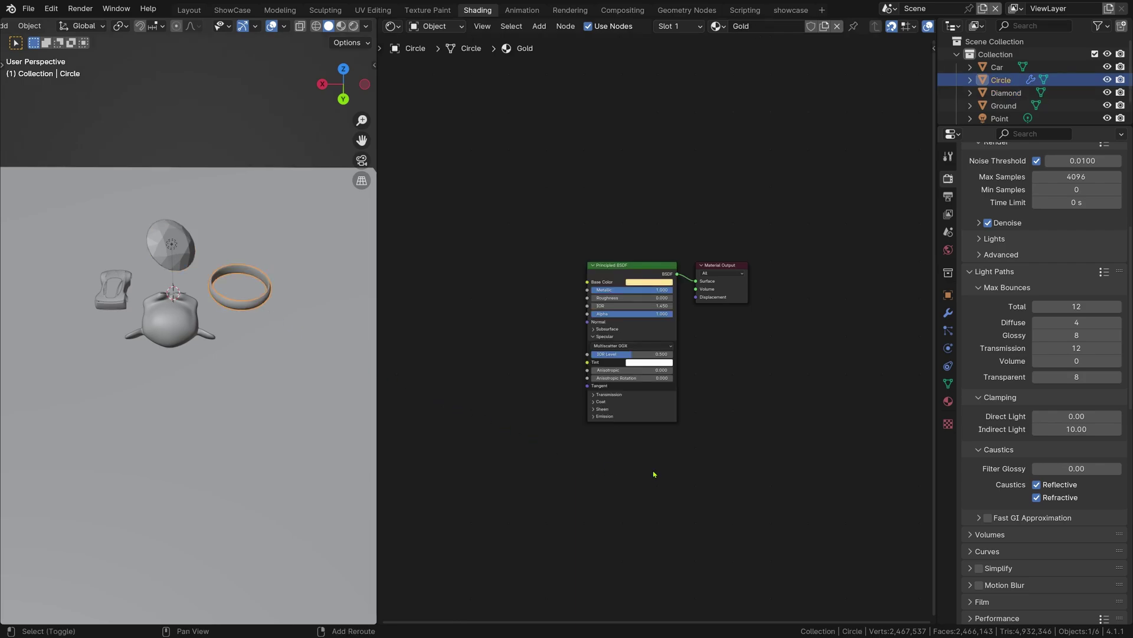
Place a CB_Main_Caustics_Node beside the Gold Principled BSDF with Transmission 0 and pasted gold colour
key("shift+a")
left_click(739, 482)
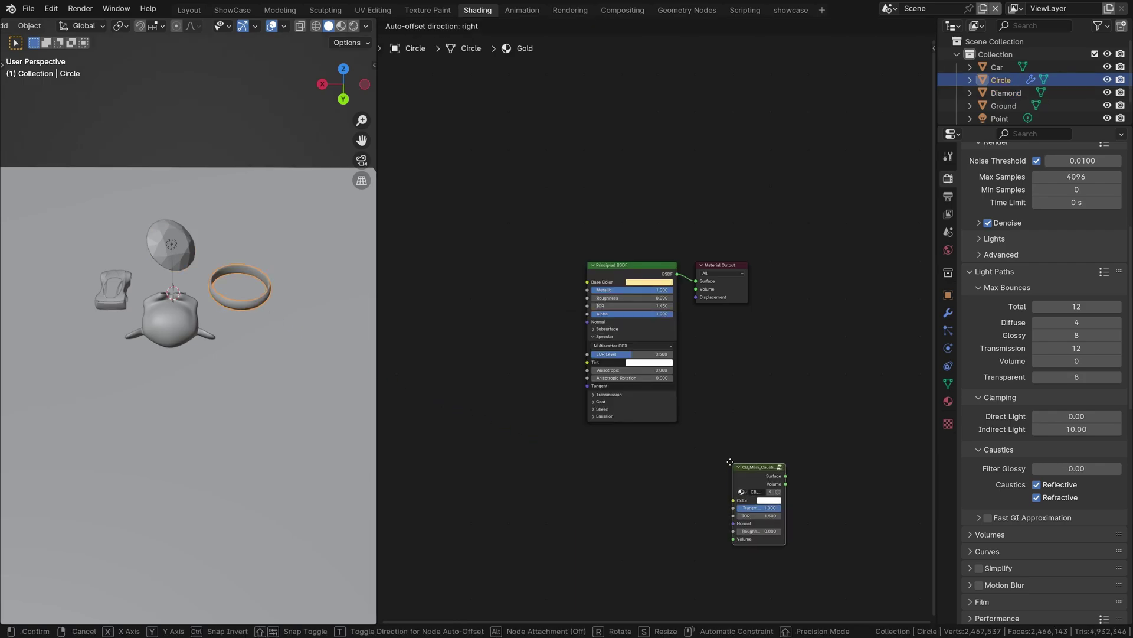
left_click(698, 318)
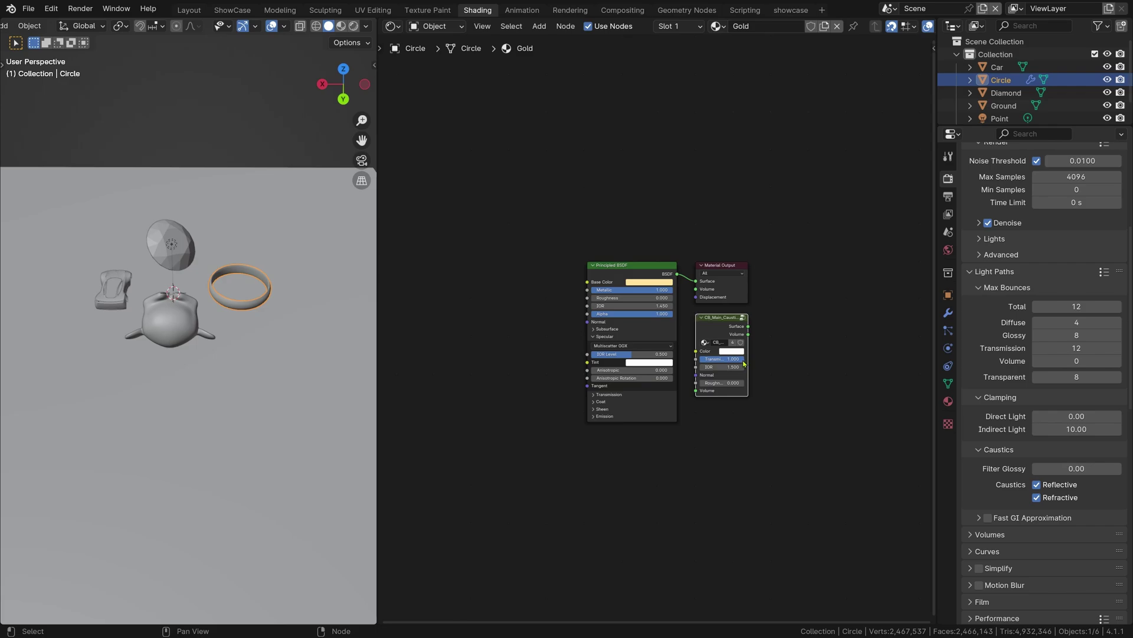
left_click_drag(735, 359, 700, 362)
key("ctrl+v")
Select the car and place a CB_Main_Caustics_Node below the CarBody Principled BSDF
left_click(115, 304)
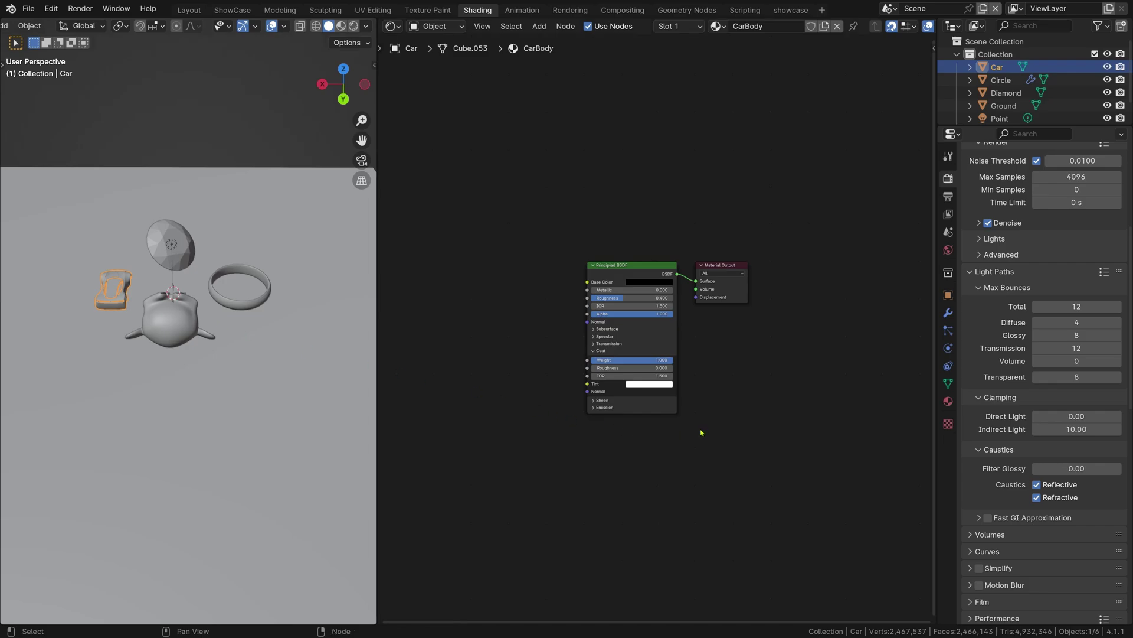
key("shift+a")
left_click(751, 444)
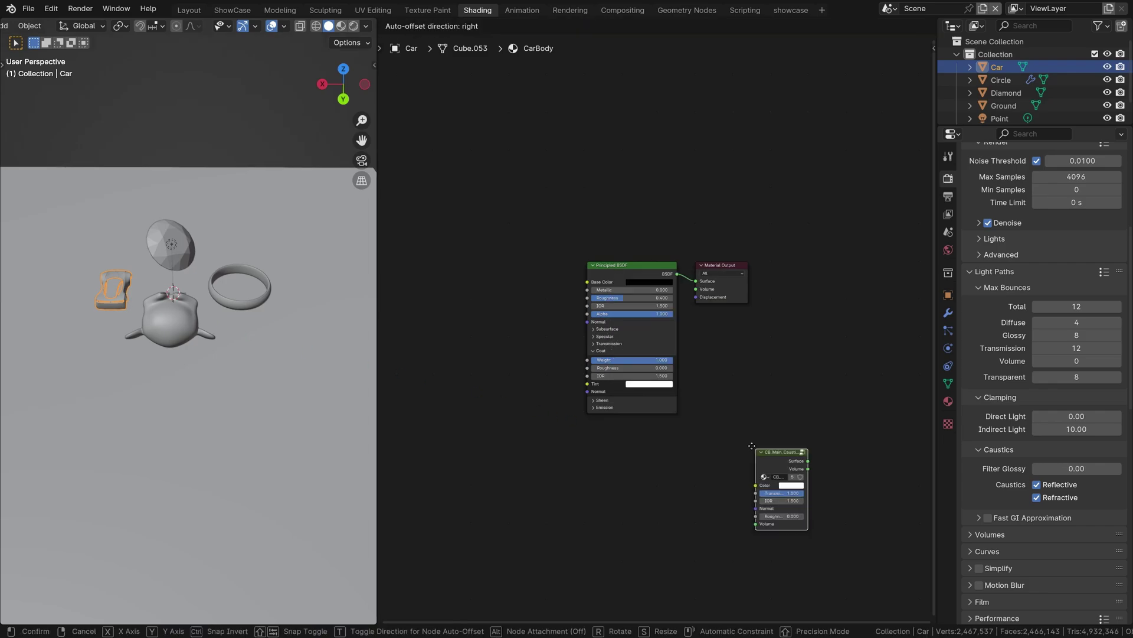
left_click(626, 423)
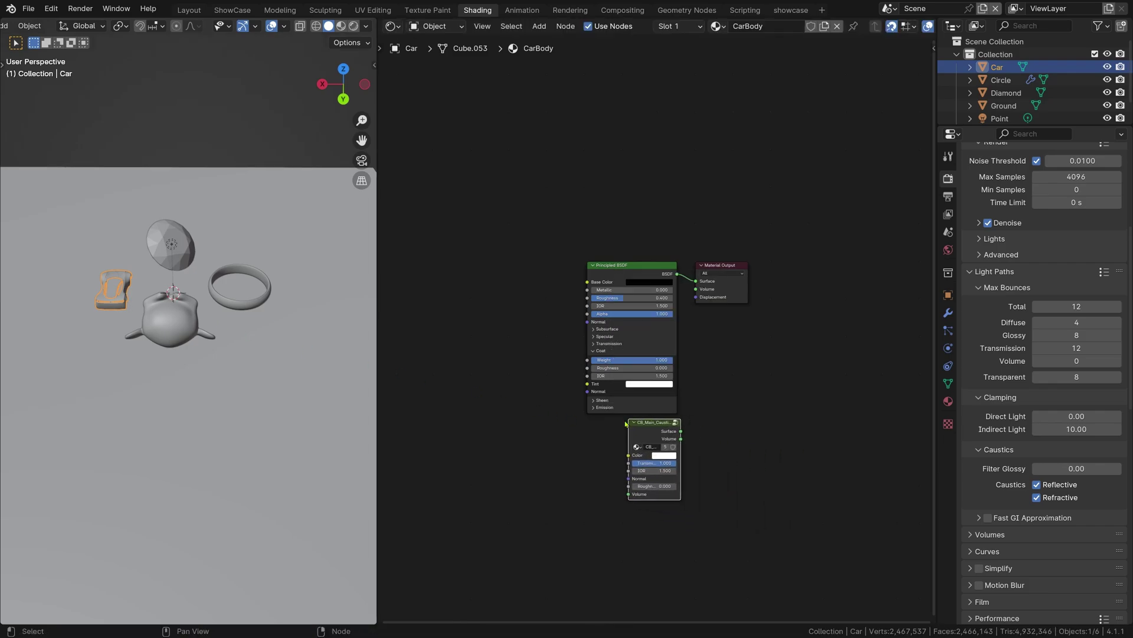
left_click(638, 283)
key("shift")
Drive the caustics Color with a Fresnel node's Fac, keep coat IOR 1.5, and set Transmission 0
key("shift+a")
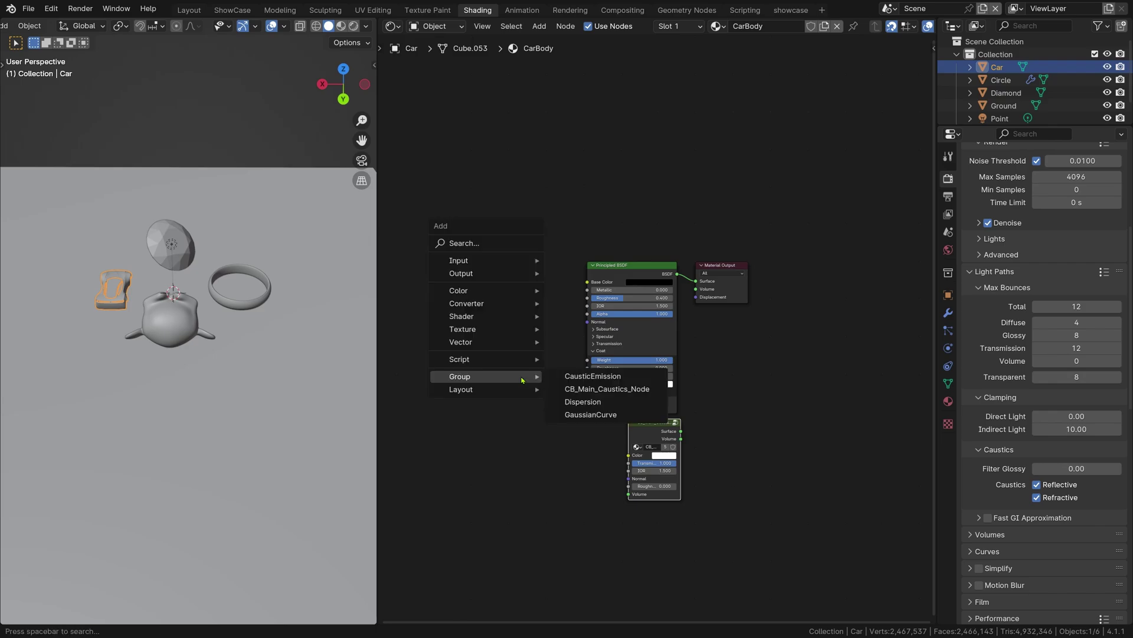
left_click(472, 242)
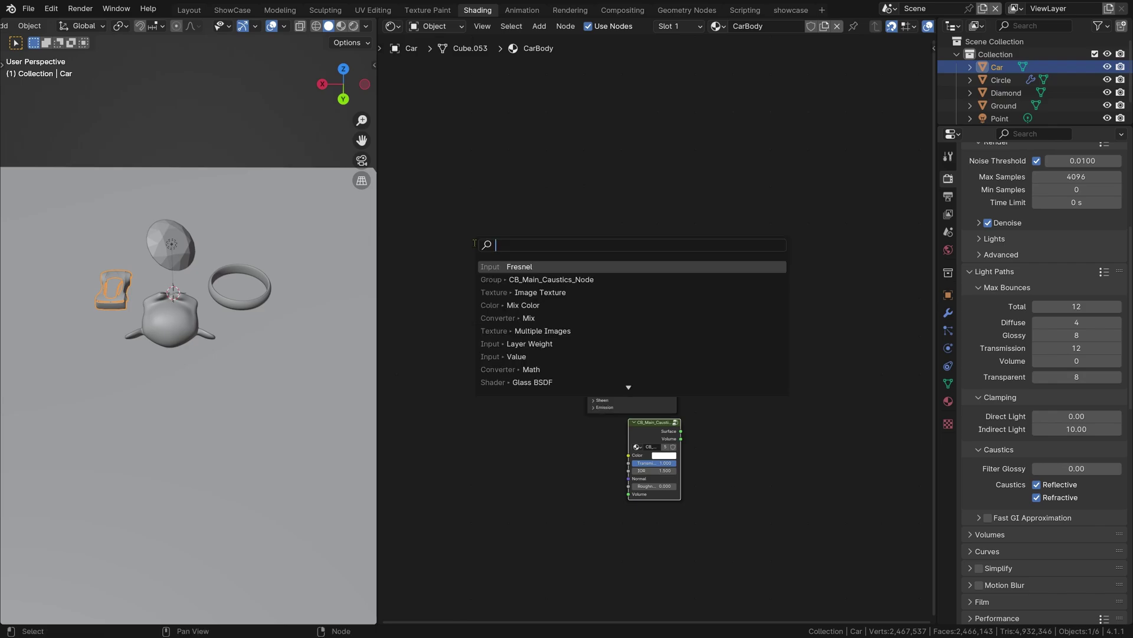
type("fres")
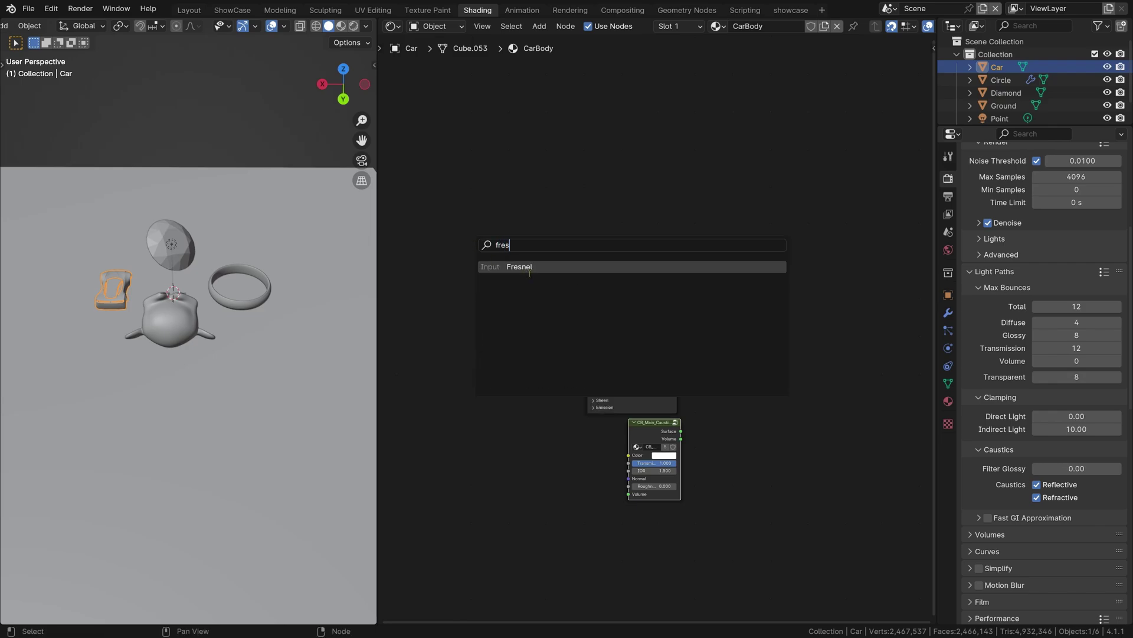
left_click(530, 273)
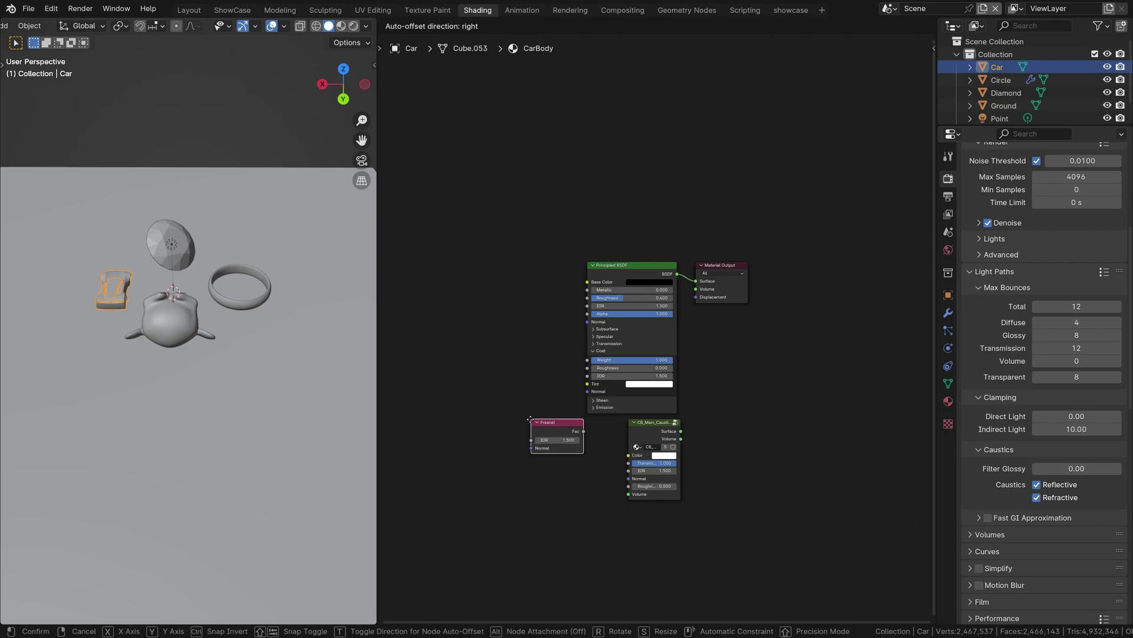
left_click(529, 419)
left_click_drag(583, 431, 630, 456)
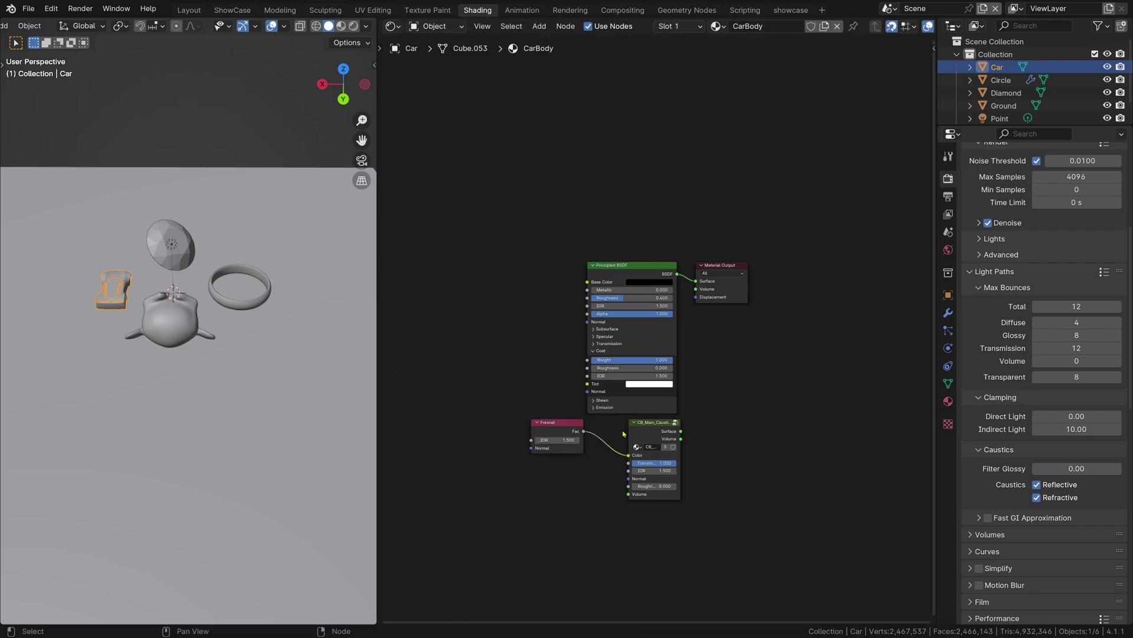
left_click(631, 376)
key("Return")
left_click_drag(655, 463, 614, 463)
left_click(791, 10)
Run the caustics bake from the showcase workspace, then return to Shading
left_click(1044, 425)
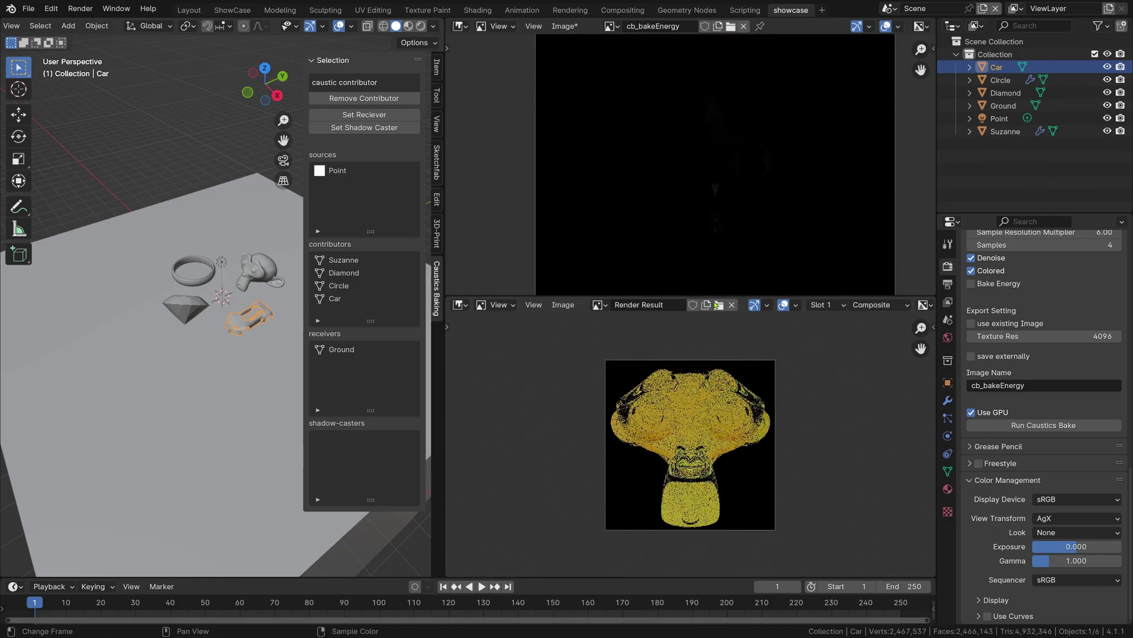
left_click(477, 10)
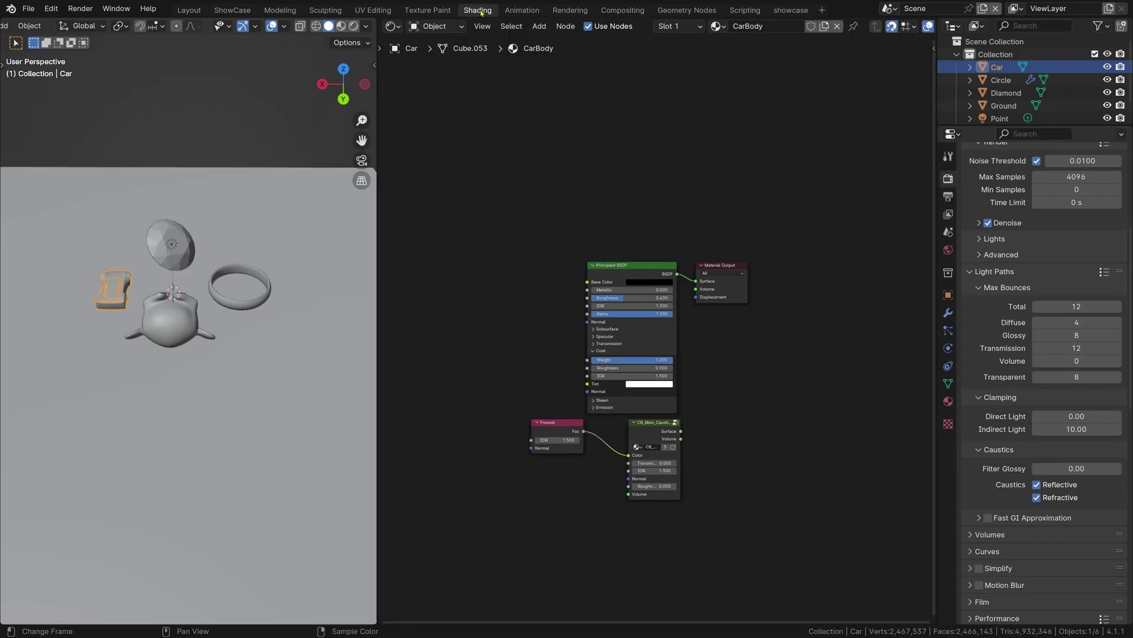
Switch the viewport to Rendered shading and orbit to a low, wide view of the floor
left_click(353, 26)
middle_click_drag(282, 225, 358, 466)
left_click_drag(377, 465, 819, 484)
middle_click_drag(649, 490, 363, 453)
scroll(678, 512, "up", 3)
scroll(678, 511, "down", 3)
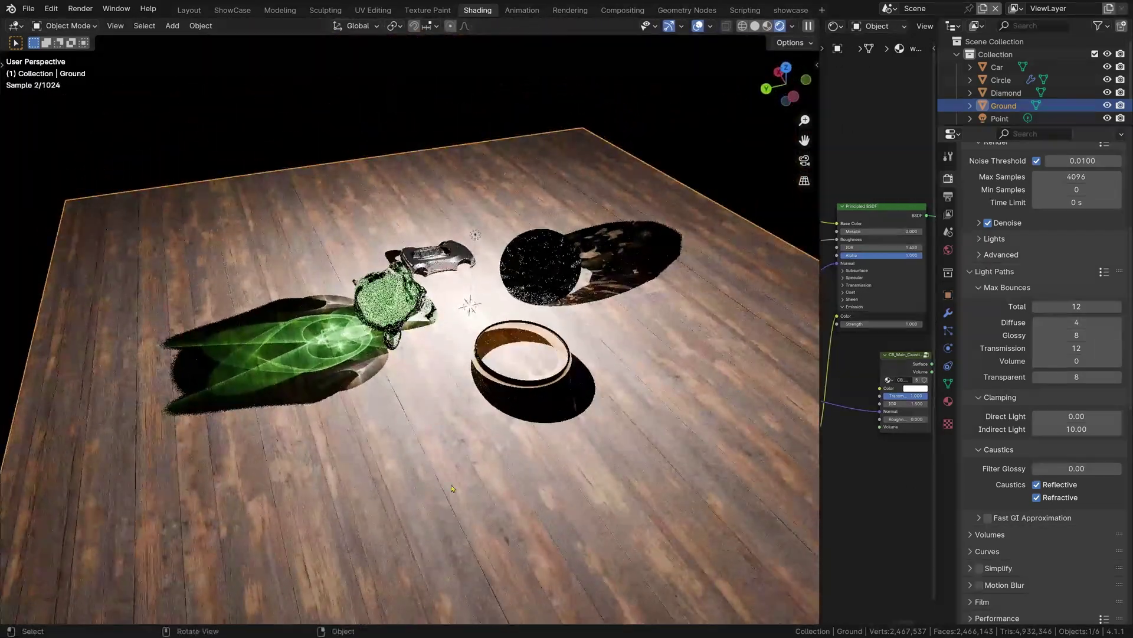
scroll(363, 453, "up", 3)
scroll(363, 453, "up", 1)
Set the point light's Power to 1000 W
left_click(526, 174)
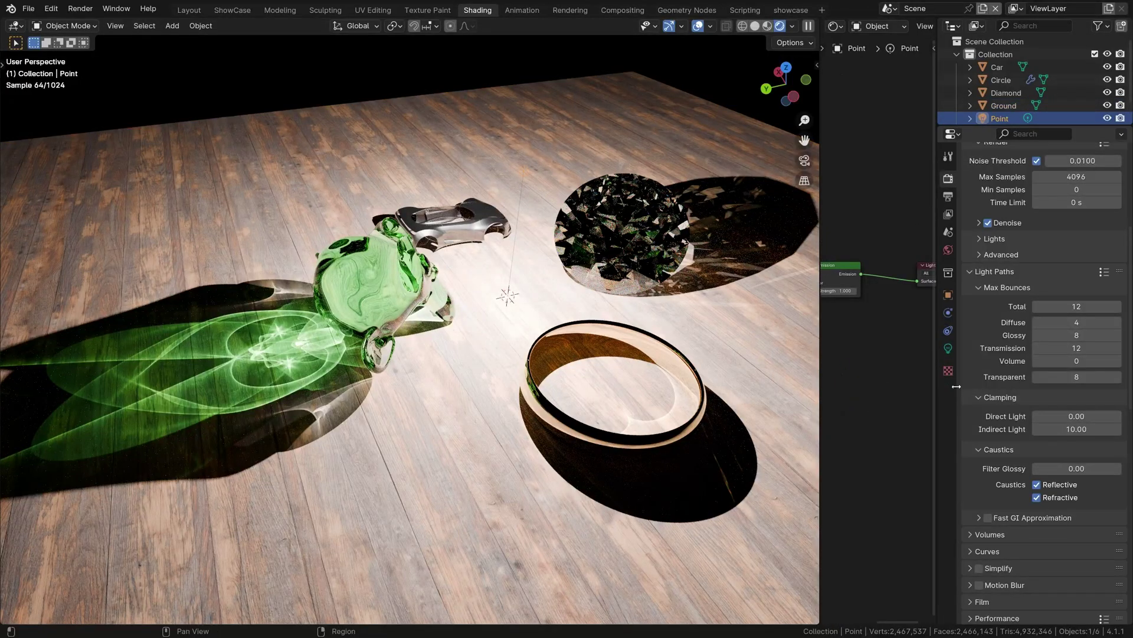
left_click(952, 349)
double_click(1068, 264)
type("500")
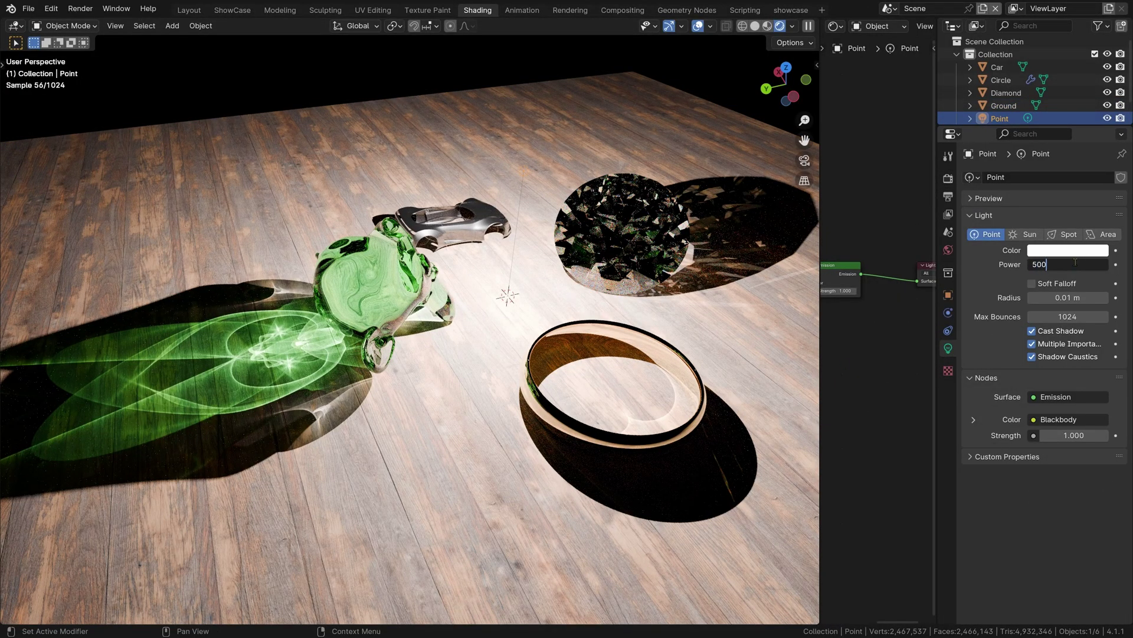
key("Return")
double_click(1075, 264)
type("1000")
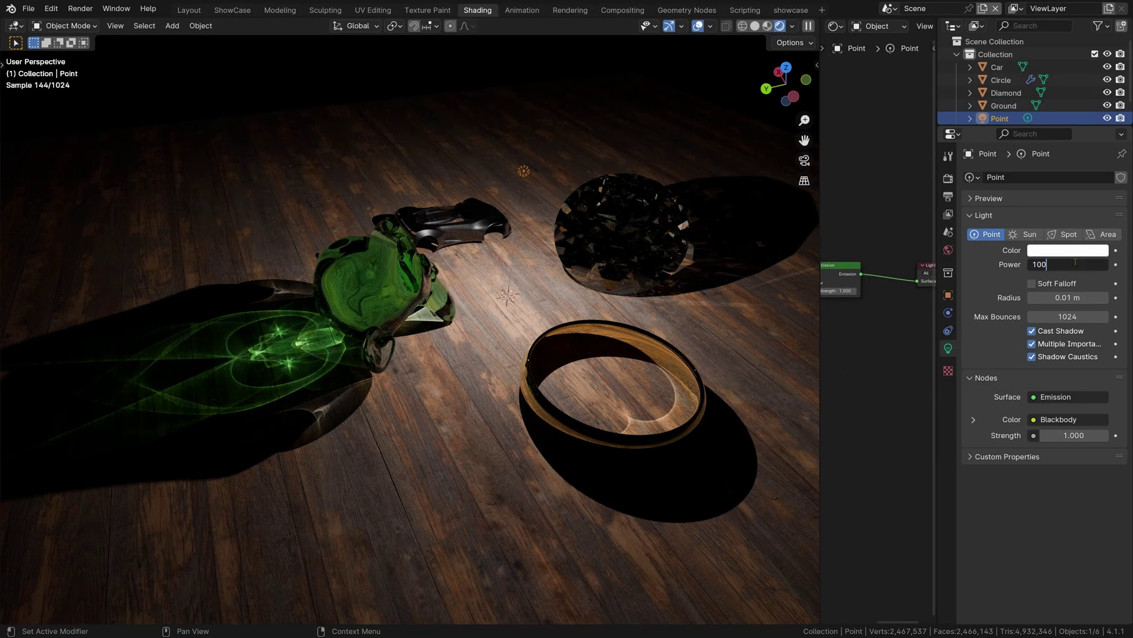
key("Return")
Set the Blackbody node's temperature to 6500
middle_click_drag(826, 266, 932, 290)
double_click(867, 308)
type("5000")
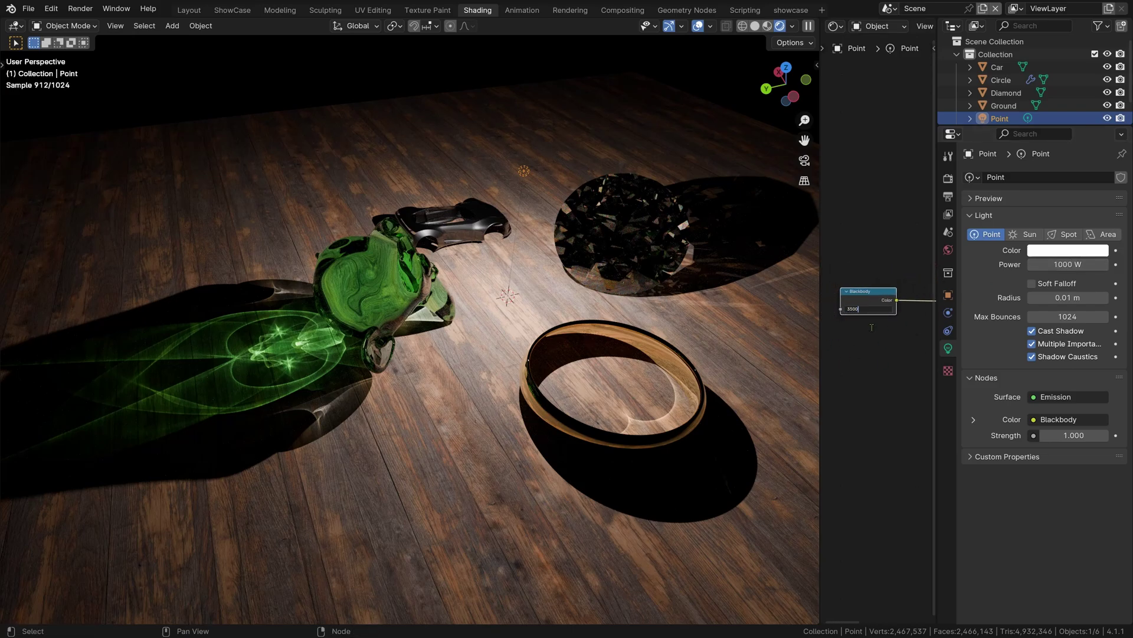
key("Return")
double_click(876, 308)
type("6500")
key("Return")
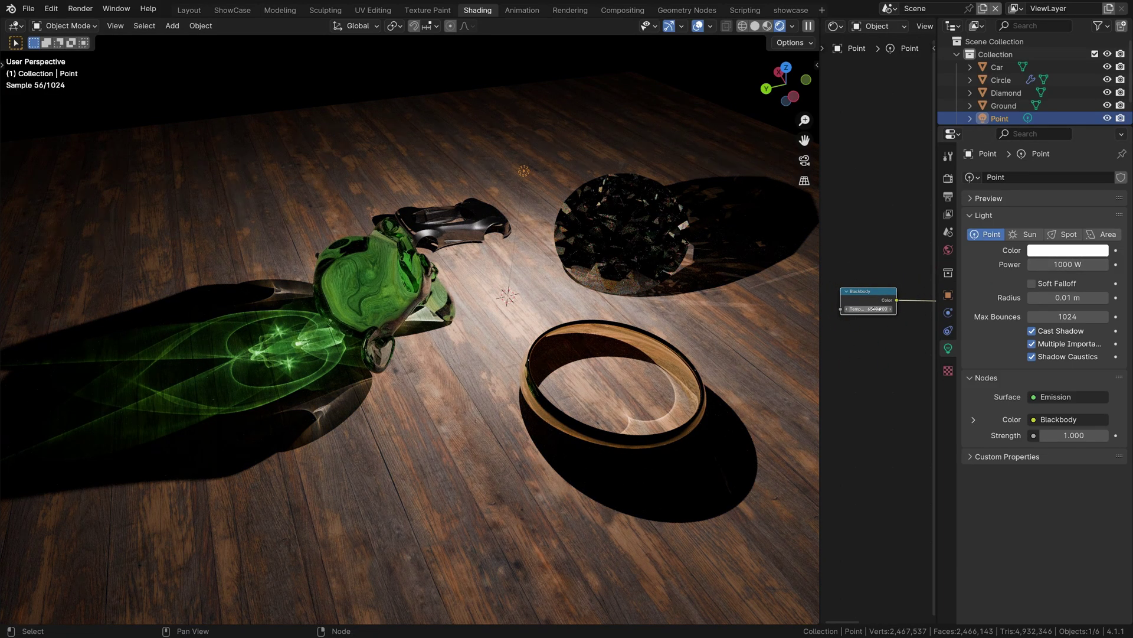